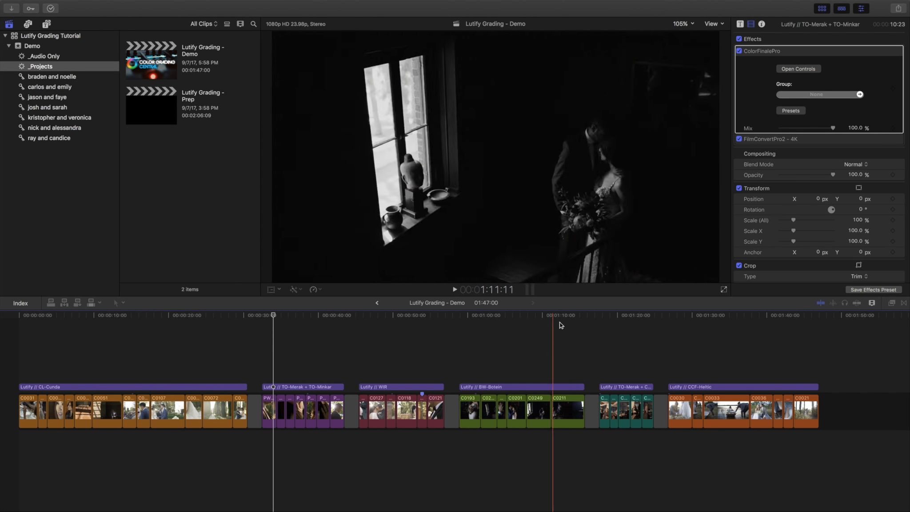
Scrub across the Lutify Grading - Demo timeline to preview each graded section, and return to the TO-Merak + TO-Minkar section
{"action": "left_click", "coordinate": [264, 315]}
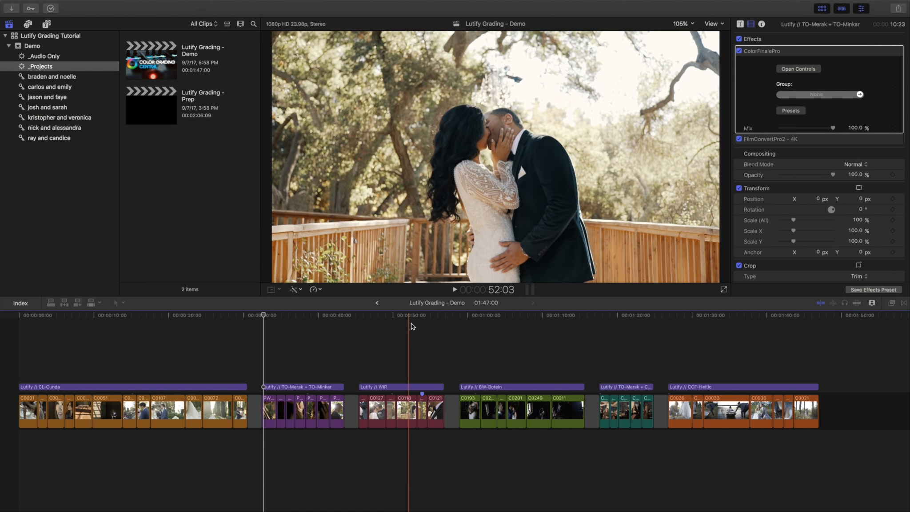
{"action": "left_click", "coordinate": [144, 316]}
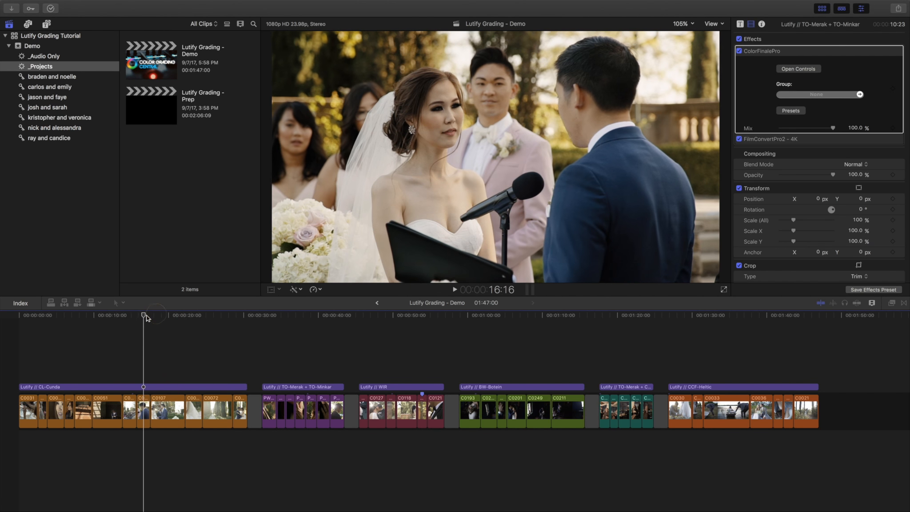
{"action": "left_click", "coordinate": [311, 317]}
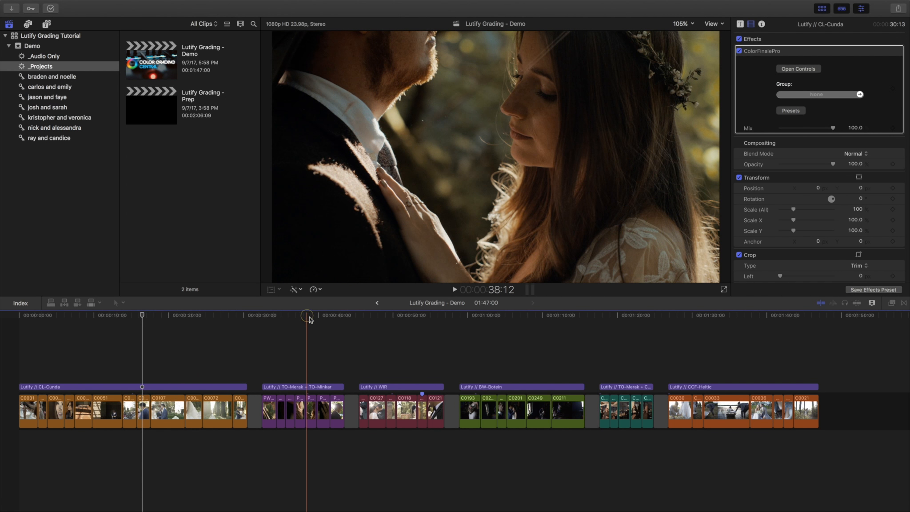
{"action": "left_click", "coordinate": [385, 317]}
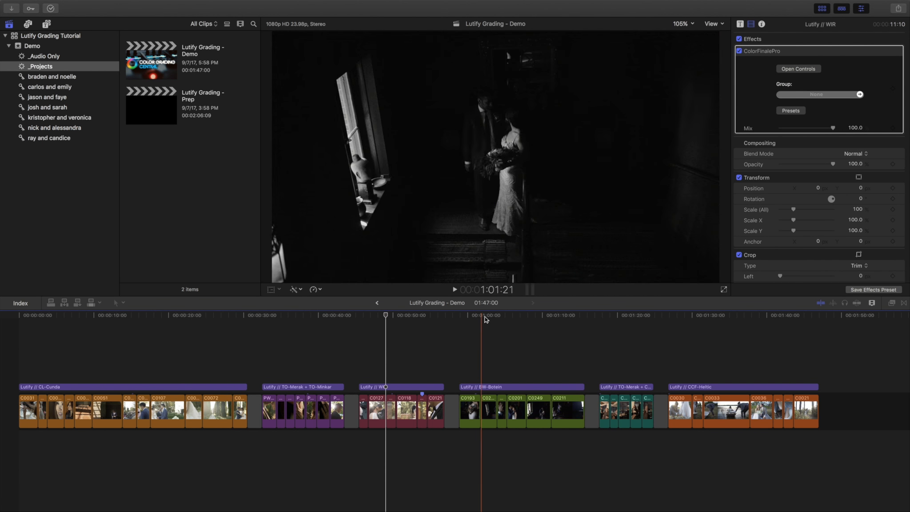
{"action": "left_click_drag", "start_coordinate": [495, 316], "coordinate": [565, 325]}
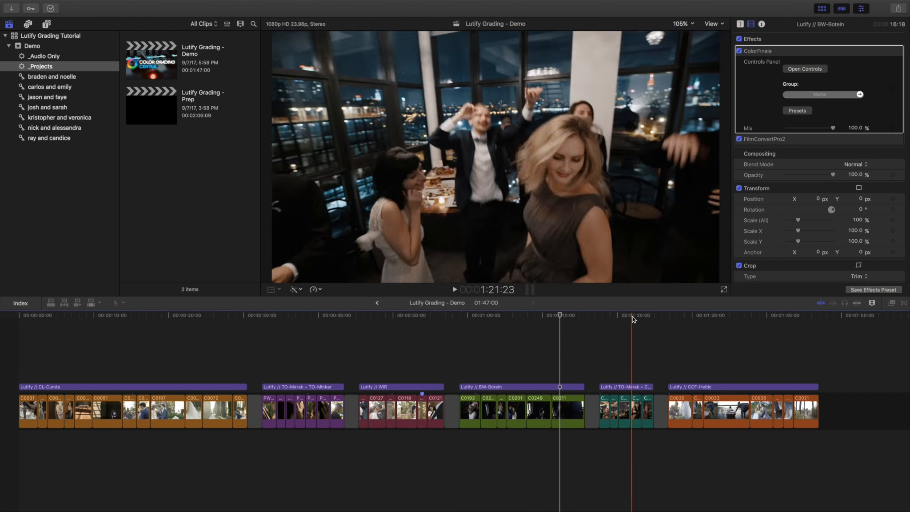
{"action": "left_click", "coordinate": [629, 316]}
{"action": "left_click_drag", "start_coordinate": [705, 316], "coordinate": [752, 316]}
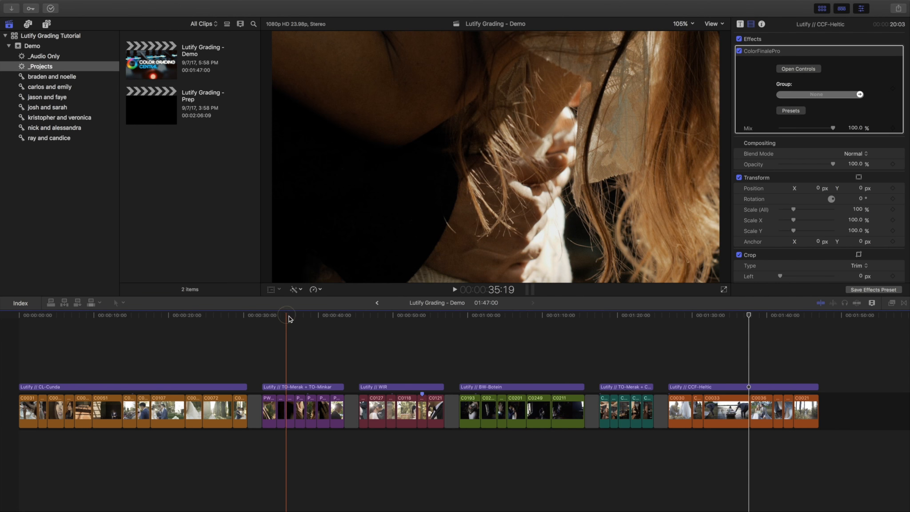
{"action": "left_click", "coordinate": [286, 315]}
{"action": "left_click_drag", "start_coordinate": [286, 315], "coordinate": [275, 316]}
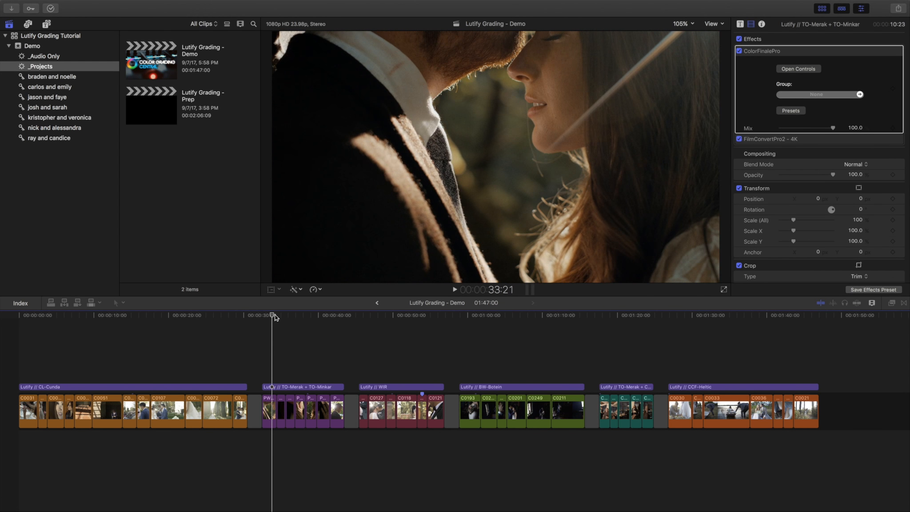
Switch to Safari to view the Amazon results for the Spyder 5 Elite, and return to Final Cut Pro
{"action": "key", "text": "ctrl+Left"}
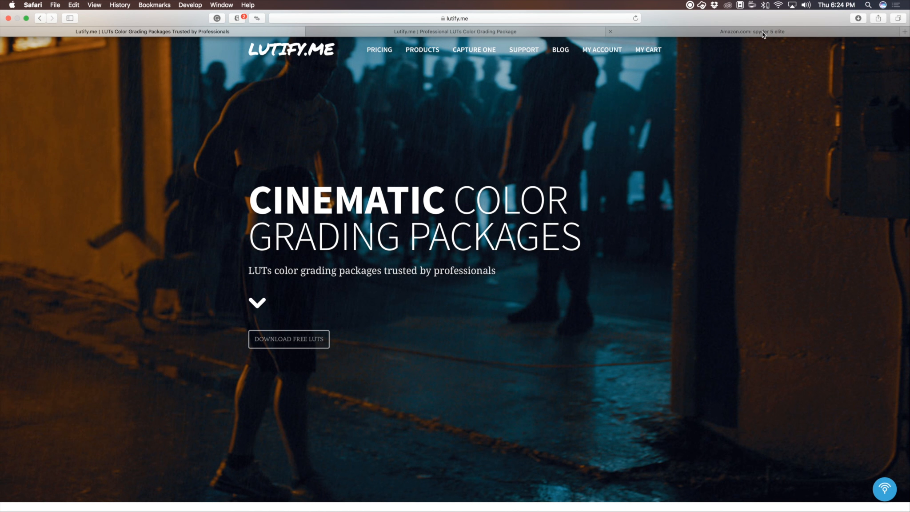
{"action": "left_click", "coordinate": [762, 31]}
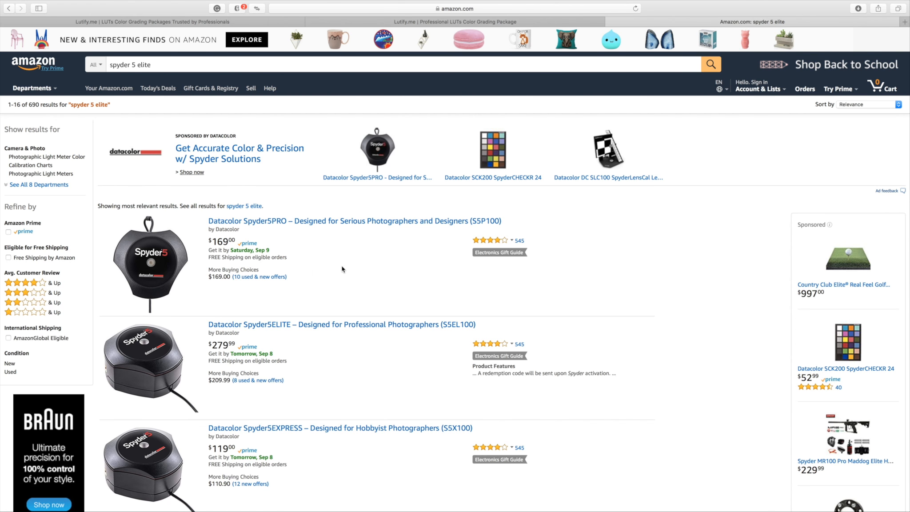
{"action": "key", "text": "ctrl+Right"}
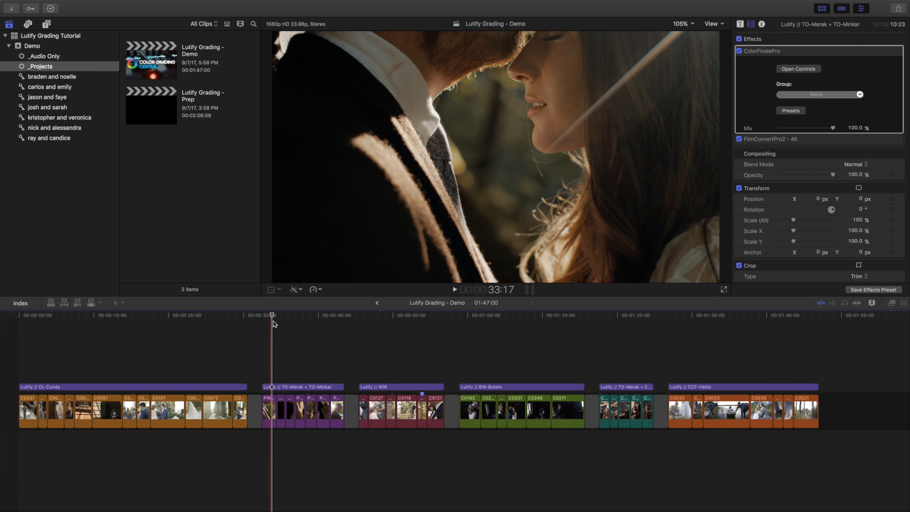
{"action": "left_click", "coordinate": [272, 315]}
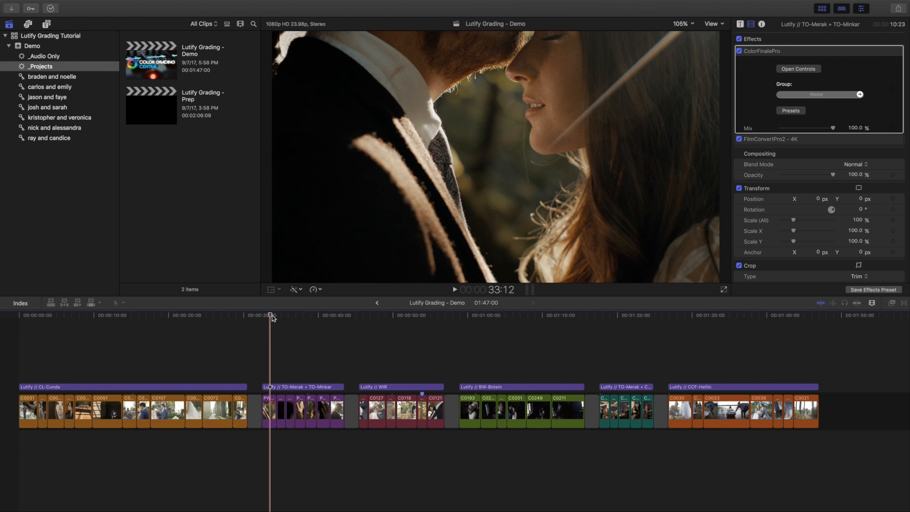
{"action": "left_click_drag", "start_coordinate": [272, 315], "coordinate": [217, 315]}
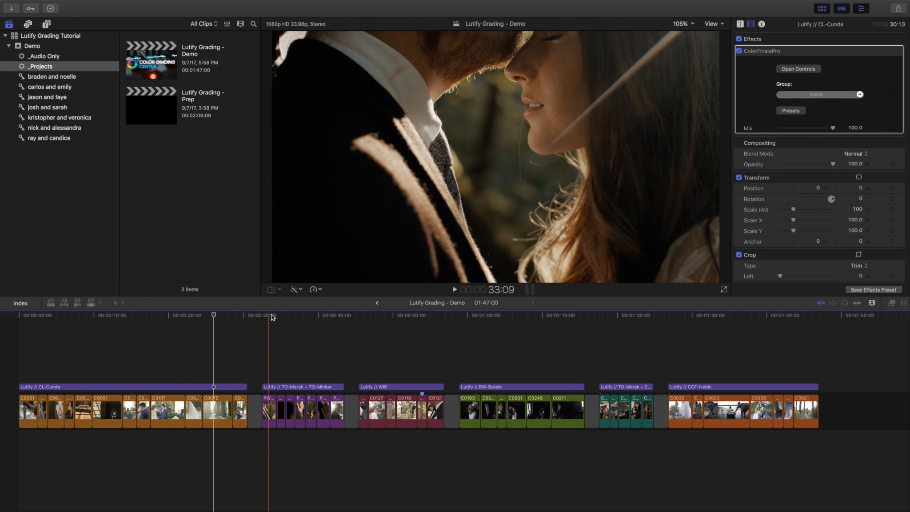
{"action": "left_click", "coordinate": [272, 314]}
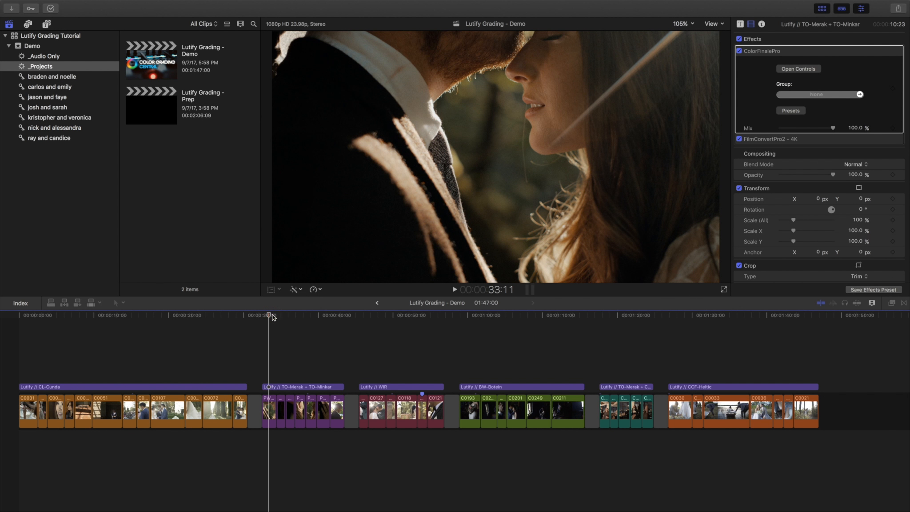
{"action": "left_click_drag", "start_coordinate": [272, 314], "coordinate": [274, 315]}
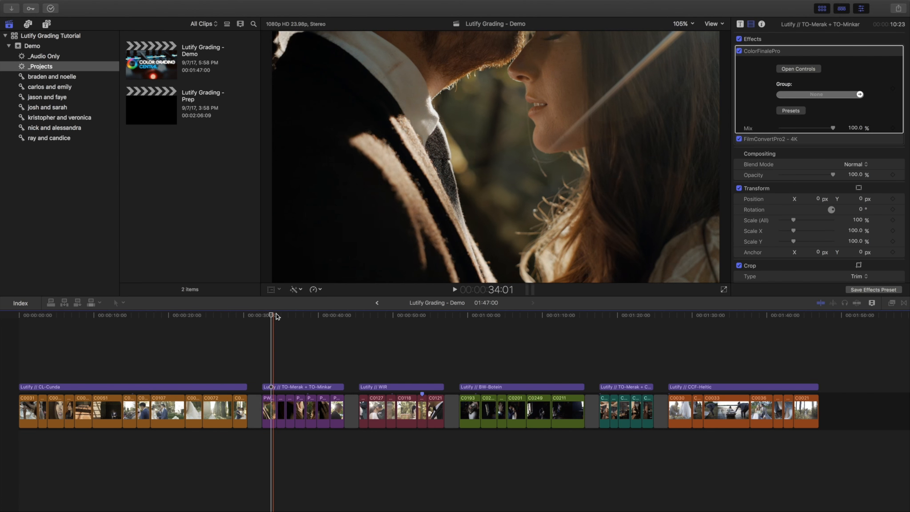
{"action": "left_click", "coordinate": [271, 318]}
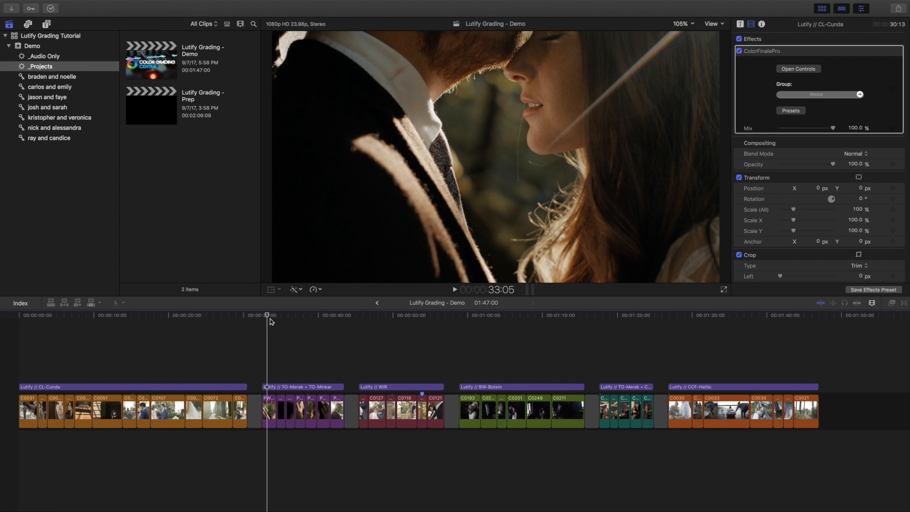
Scrub the opening wedding section, select its Lutify // CL-Cunda adjustment layer, and preview the other graded sections up to the reception clips
{"action": "left_click_drag", "start_coordinate": [269, 317], "coordinate": [136, 317]}
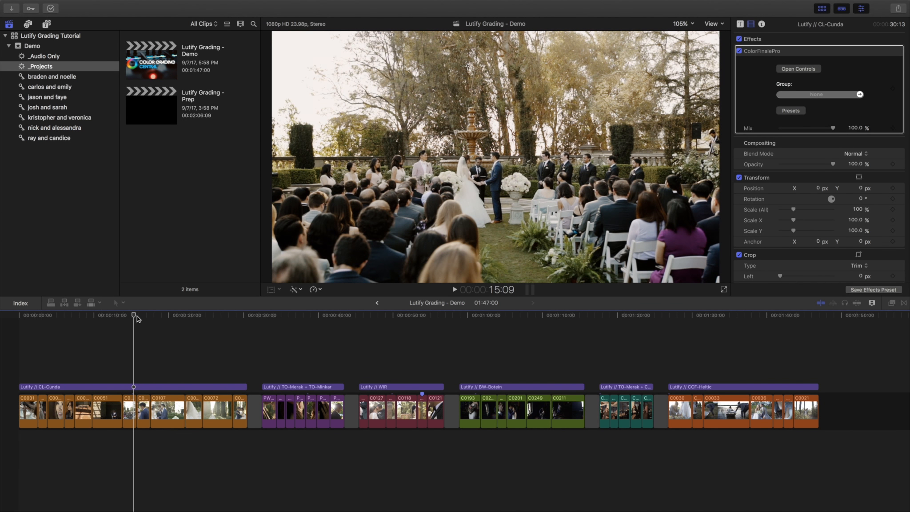
{"action": "mouse_move", "coordinate": [137, 315]}
{"action": "left_mouse_down"}
{"action": "mouse_move", "coordinate": [74, 316]}
{"action": "mouse_move", "coordinate": [128, 319]}
{"action": "left_mouse_up"}
{"action": "key", "text": "l"}
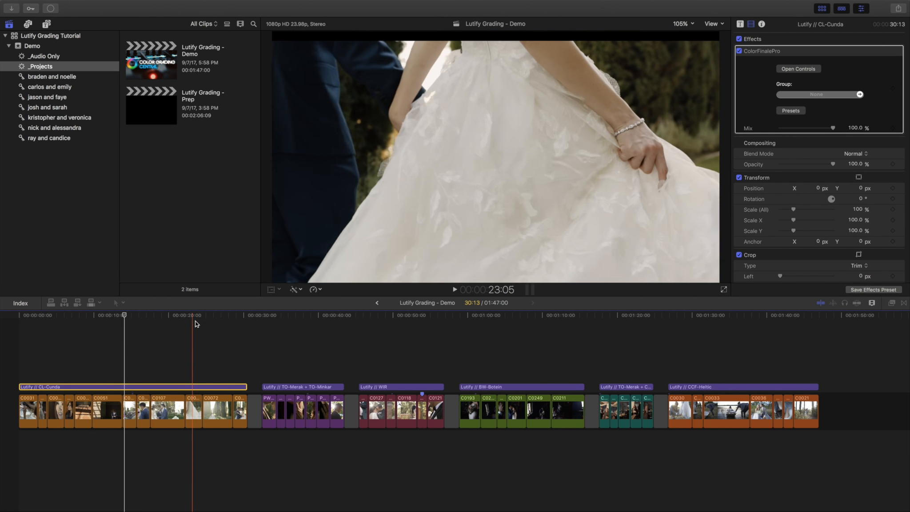
{"action": "left_click_drag", "start_coordinate": [294, 316], "coordinate": [499, 319]}
{"action": "left_click_drag", "start_coordinate": [563, 320], "coordinate": [626, 318]}
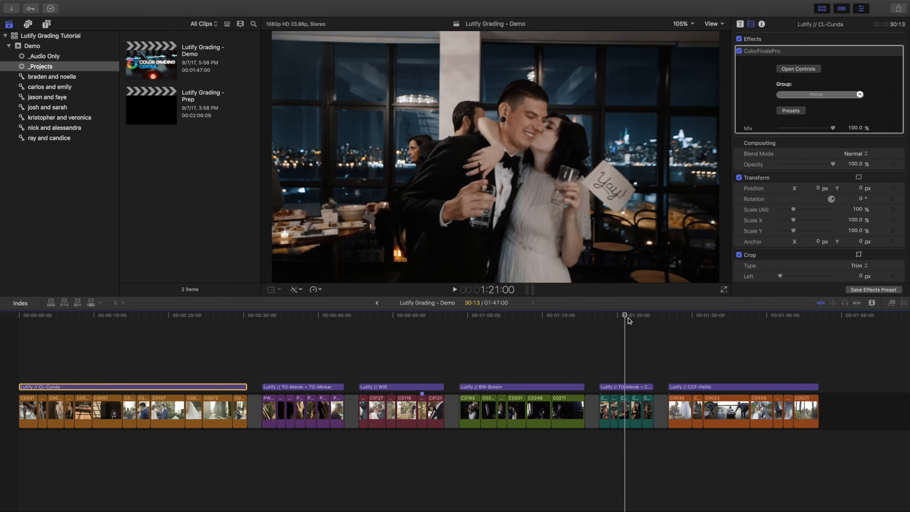
{"action": "left_click_drag", "start_coordinate": [607, 319], "coordinate": [73, 363]}
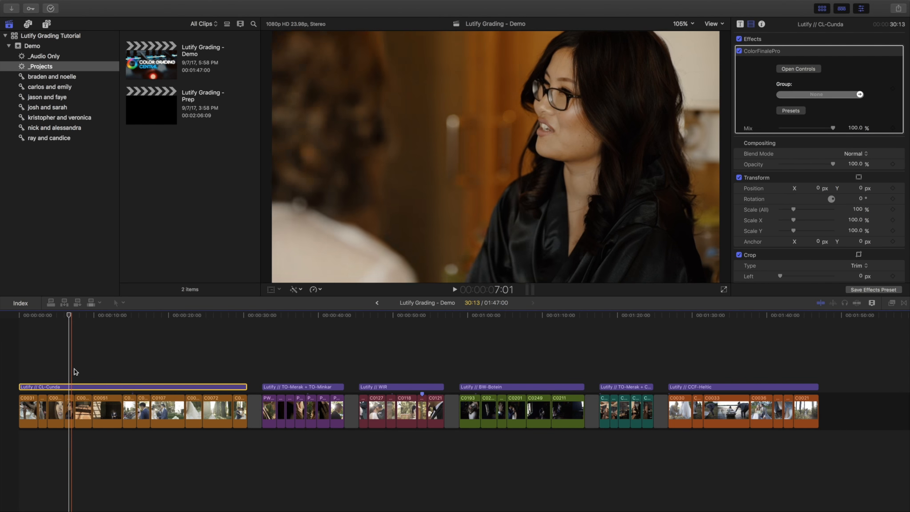
Play the opening section and toggle the Lutify // CL-Cunda adjustment layer to compare the footage with and without the grade
{"action": "left_click", "coordinate": [20, 317]}
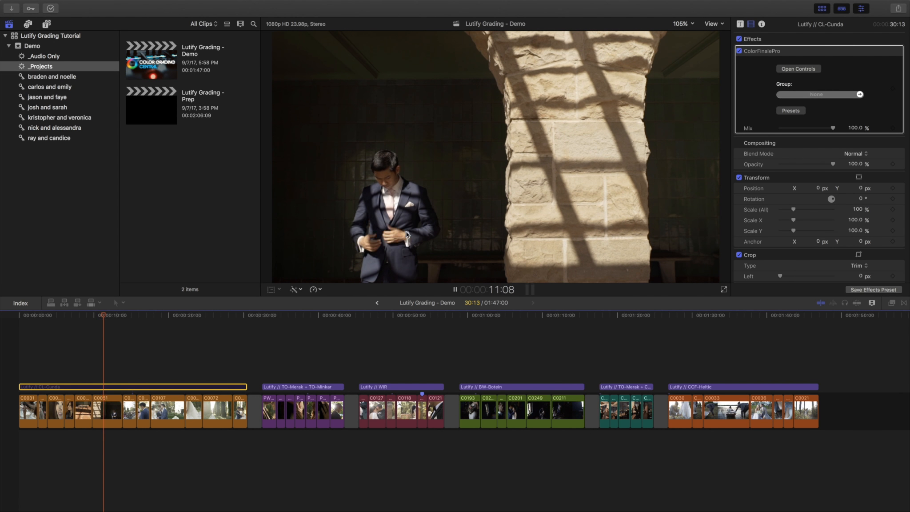
{"action": "left_click", "coordinate": [137, 317]}
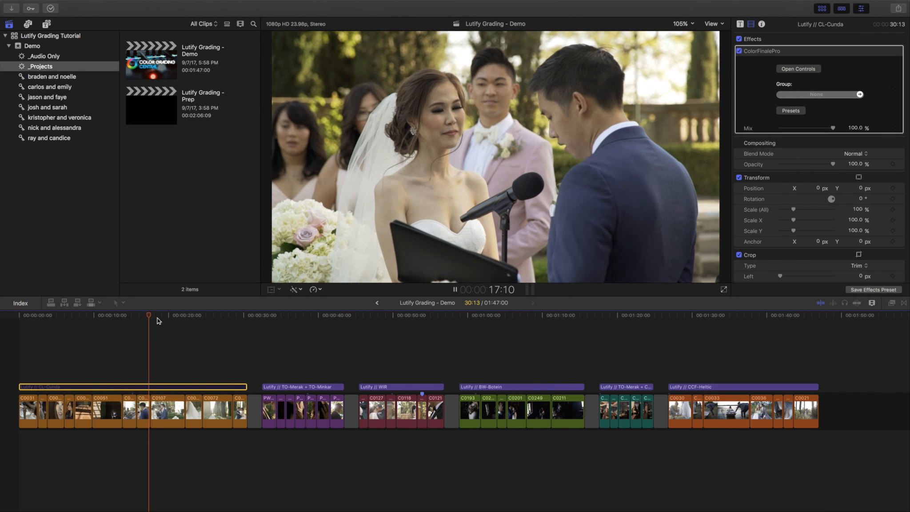
{"action": "key", "text": "space"}
{"action": "key", "text": "v"}
{"action": "key", "text": "v"}
{"action": "left_click_drag", "start_coordinate": [169, 318], "coordinate": [26, 316]}
{"action": "key", "text": "v"}
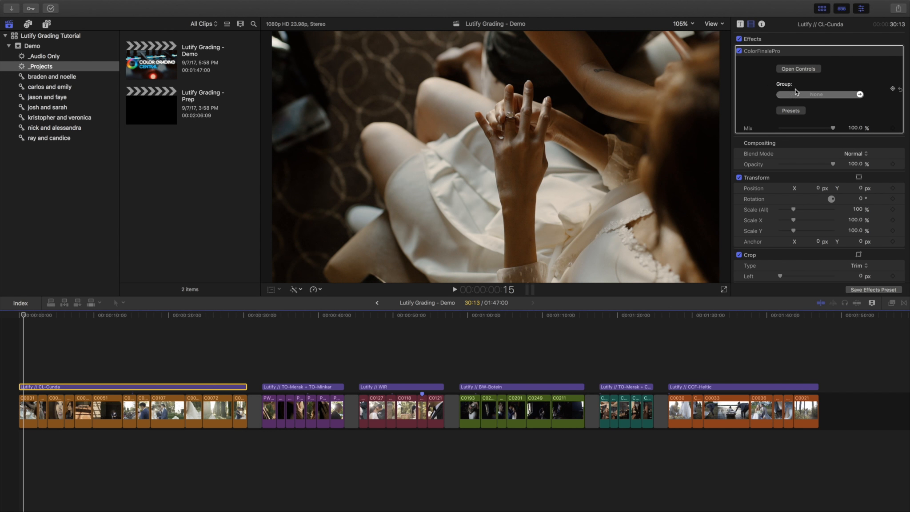
Switch to Safari, review the LUT categories on Lutify.me's Professional 3D LUTs Package page, and return to Final Cut Pro
{"action": "key", "text": "ctrl+Left"}
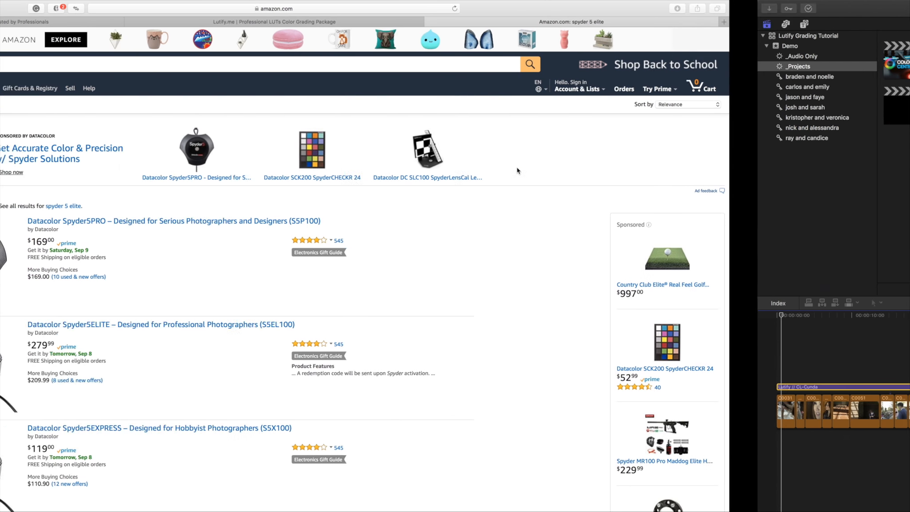
{"action": "left_click", "coordinate": [403, 21]}
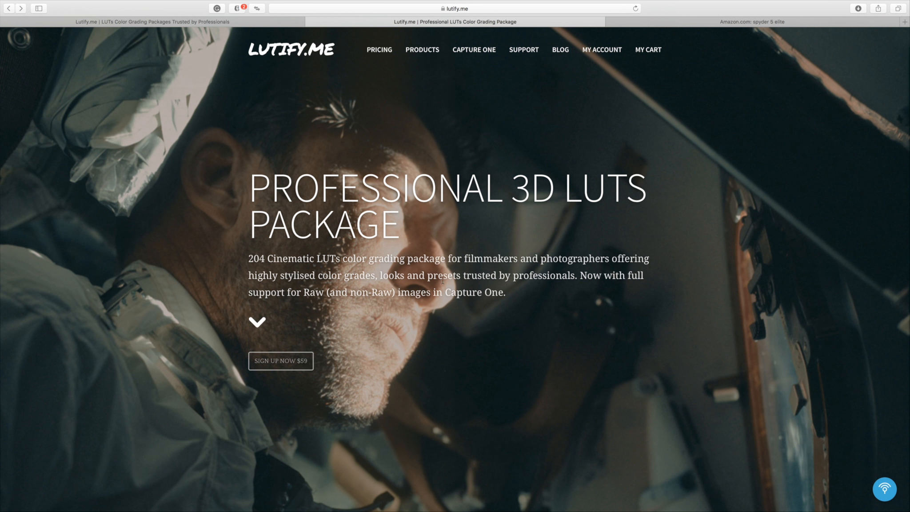
{"action": "scroll", "coordinate": [464, 275], "scroll_direction": "down", "scroll_amount": 20}
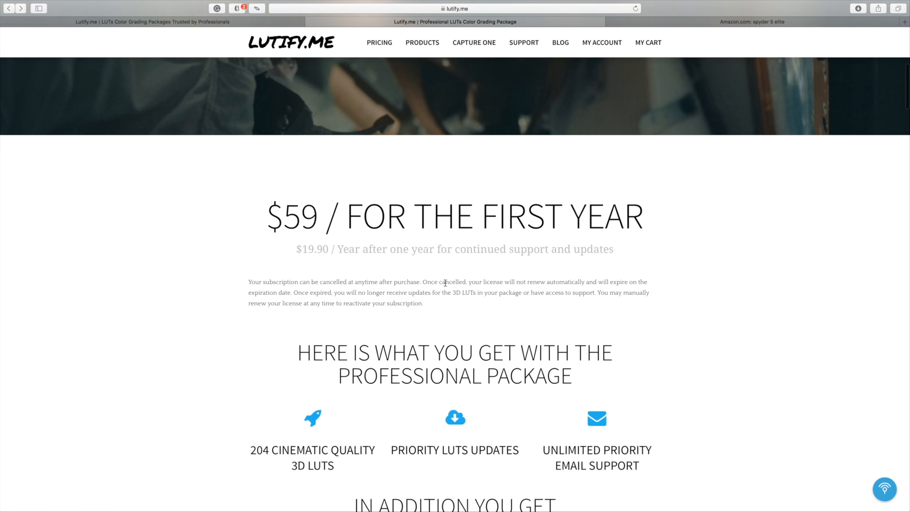
{"action": "scroll", "coordinate": [446, 283], "scroll_direction": "down", "scroll_amount": 15}
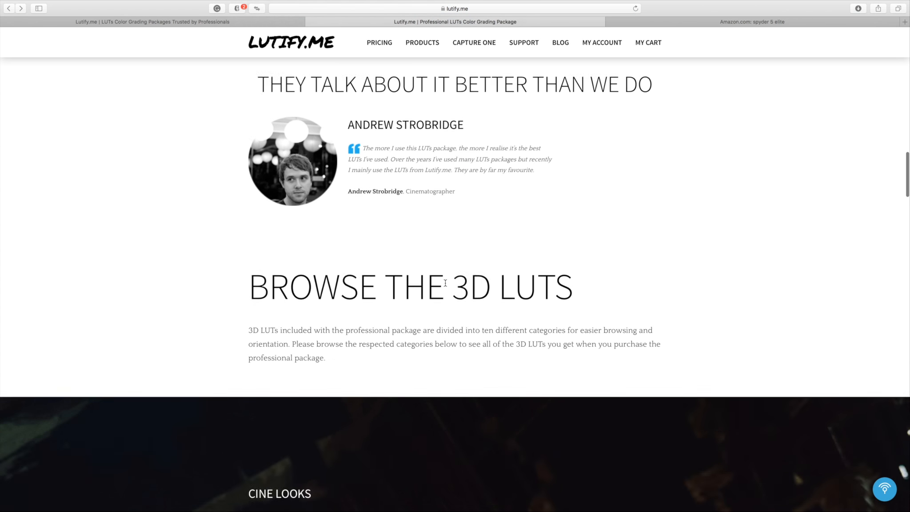
{"action": "scroll", "coordinate": [302, 272], "scroll_direction": "down", "scroll_amount": 8}
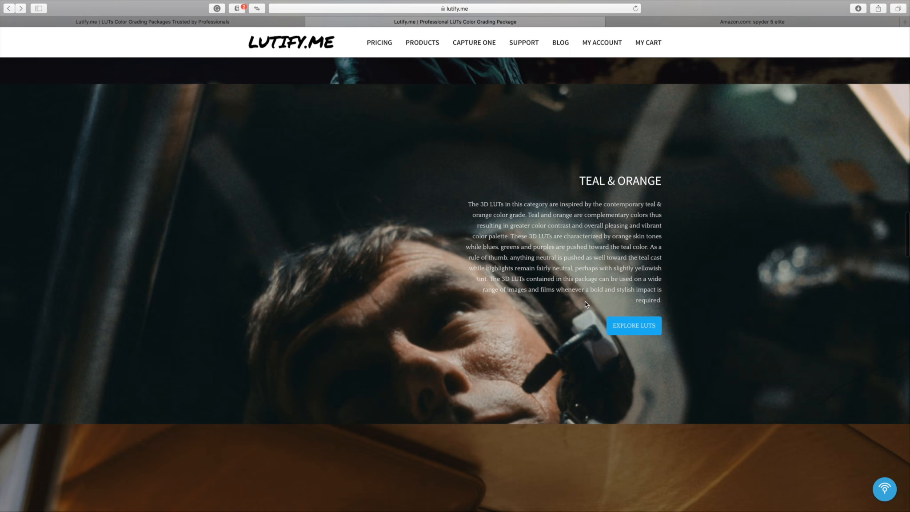
{"action": "scroll", "coordinate": [584, 302], "scroll_direction": "down", "scroll_amount": 12}
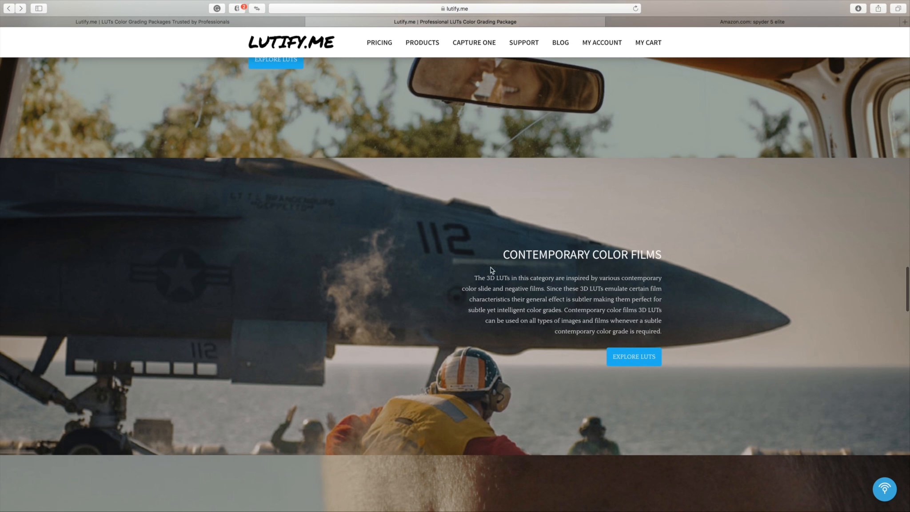
{"action": "scroll", "coordinate": [580, 319], "scroll_direction": "down", "scroll_amount": 20}
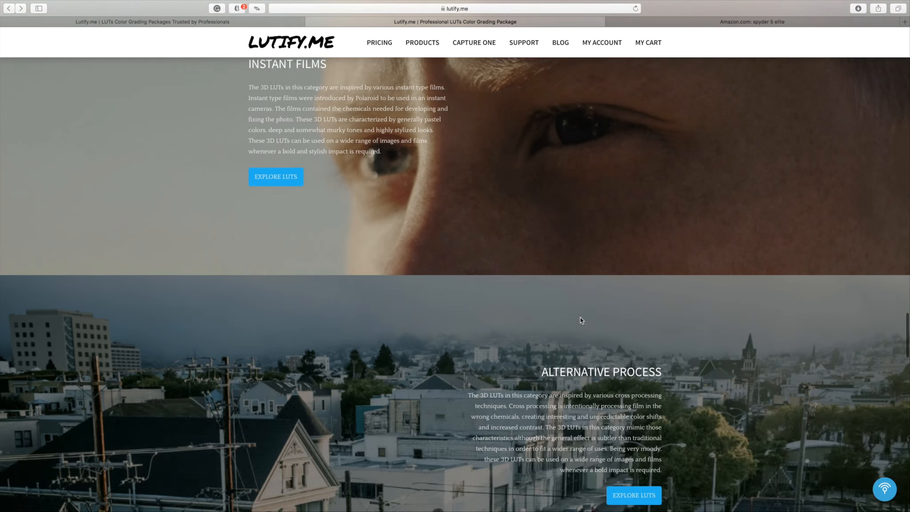
{"action": "scroll", "coordinate": [580, 319], "scroll_direction": "down", "scroll_amount": 10}
{"action": "scroll", "coordinate": [581, 319], "scroll_direction": "up", "scroll_amount": 12}
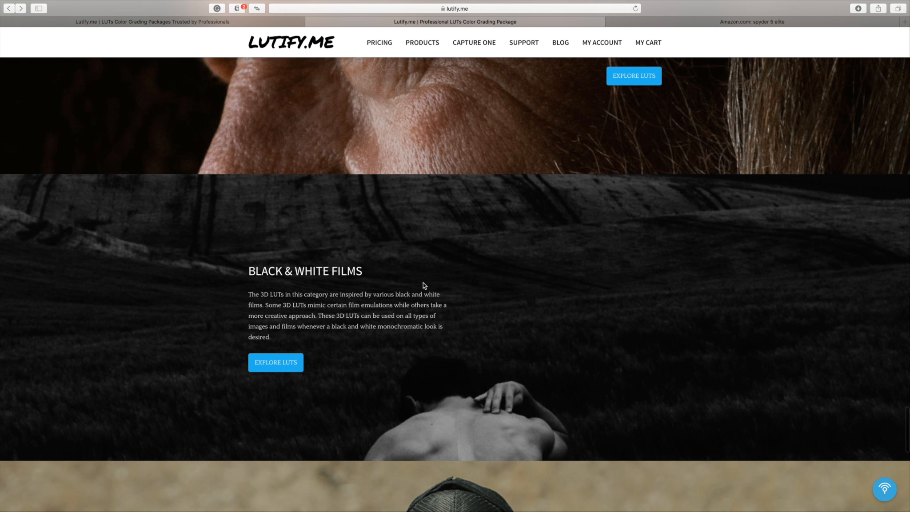
{"action": "scroll", "coordinate": [437, 240], "scroll_direction": "up", "scroll_amount": 20}
{"action": "scroll", "coordinate": [446, 225], "scroll_direction": "up", "scroll_amount": 15}
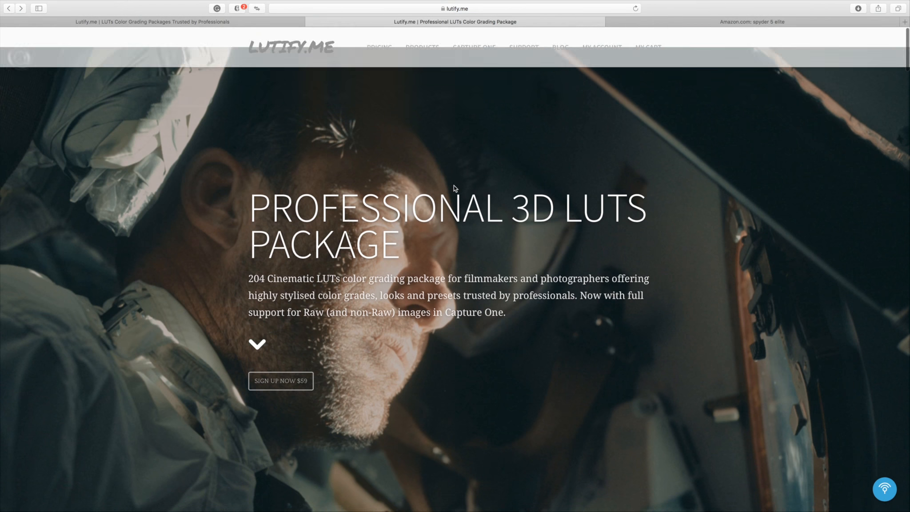
{"action": "key", "text": "ctrl+Right"}
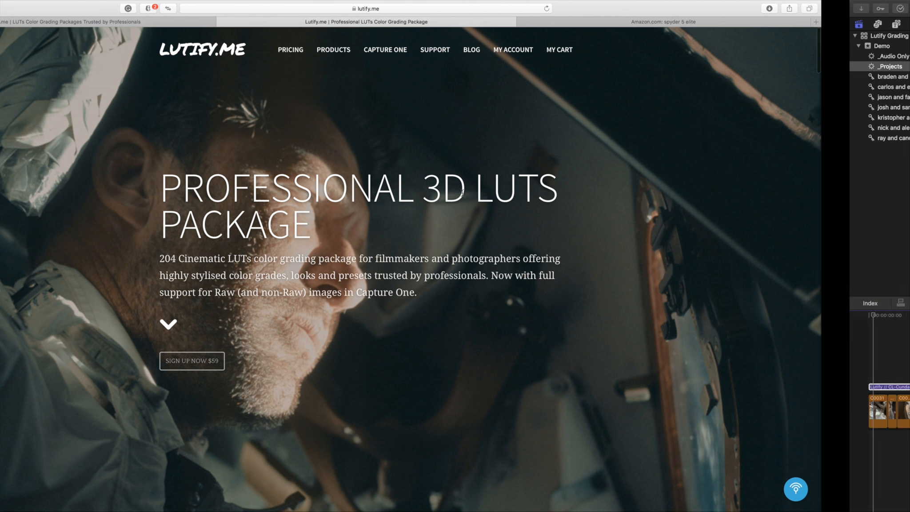
Return to the timeline start and inspect the effects applied to clips C0031 and C0057 beneath the CL-Cunda layer
{"action": "left_click_drag", "start_coordinate": [253, 311], "coordinate": [19, 316]}
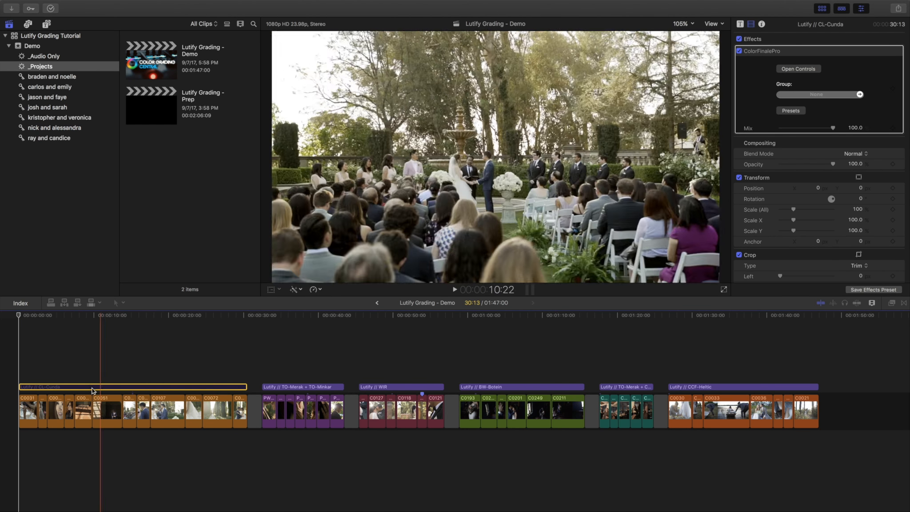
{"action": "left_click", "coordinate": [35, 410]}
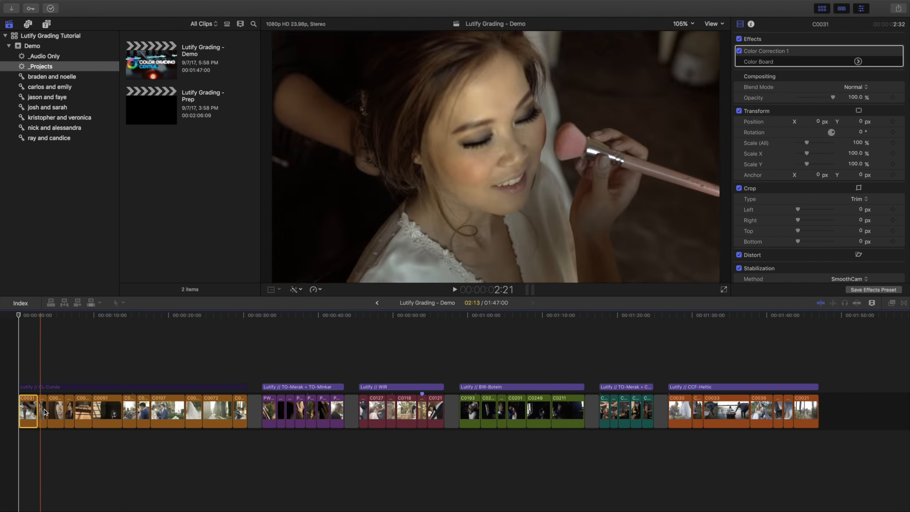
{"action": "left_click", "coordinate": [55, 411]}
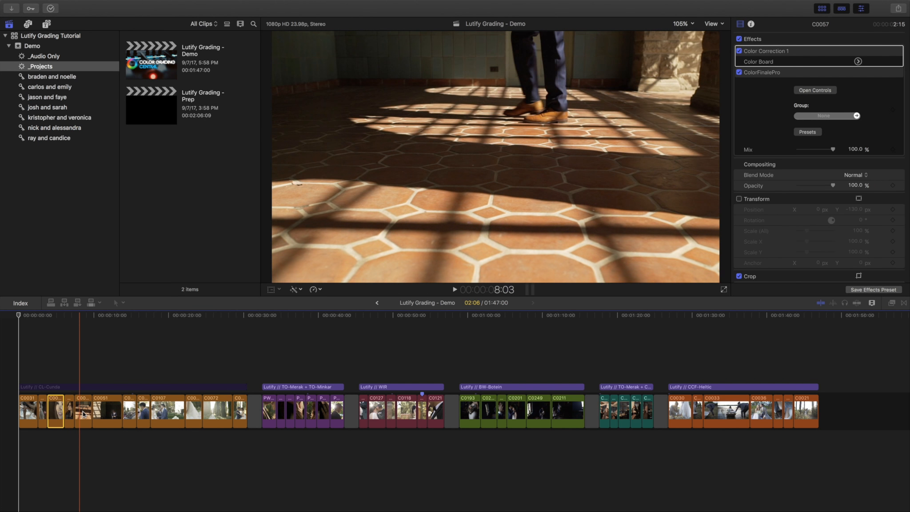
Select clip C0057 around 5:01 and toggle its effects off and on to compare the correction
{"action": "left_click", "coordinate": [56, 411]}
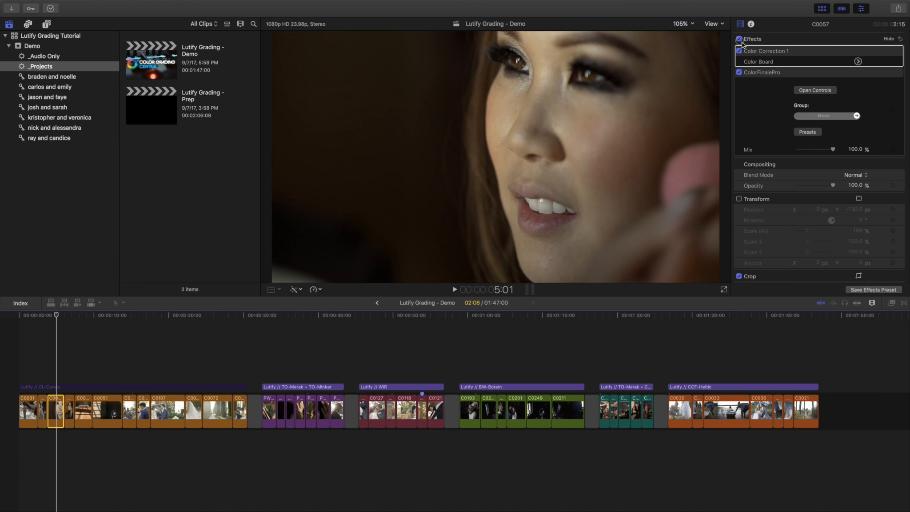
{"action": "left_click", "coordinate": [740, 39]}
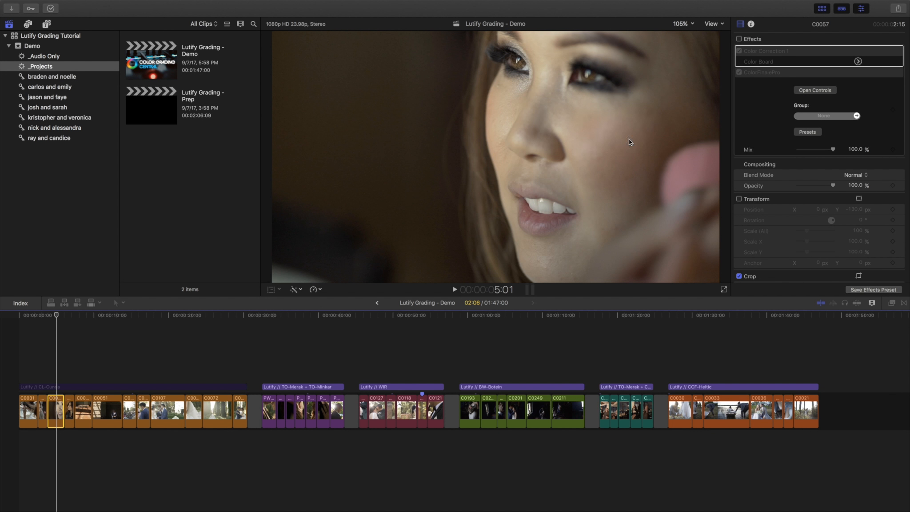
{"action": "left_click", "coordinate": [739, 39]}
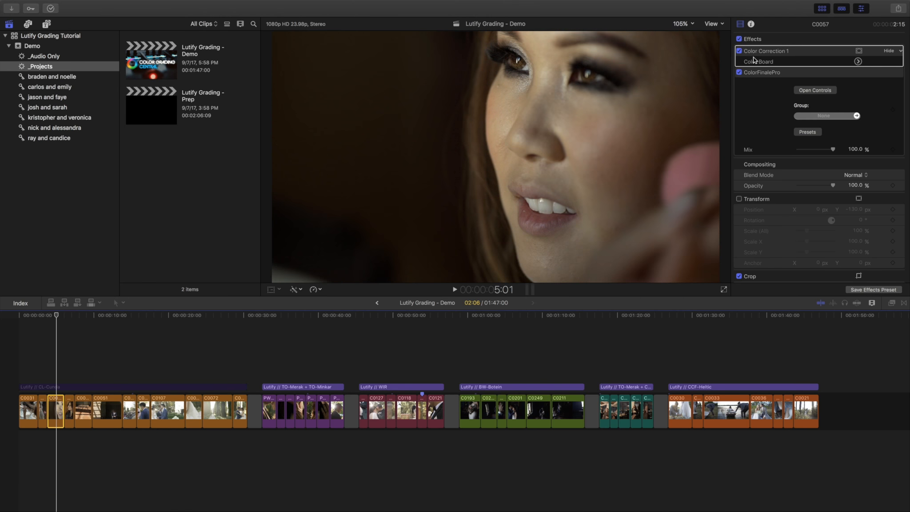
Inspect the exposure, saturation and color settings of Color Correction 1 on clip C0057, and return to its effects list
{"action": "left_click", "coordinate": [859, 61]}
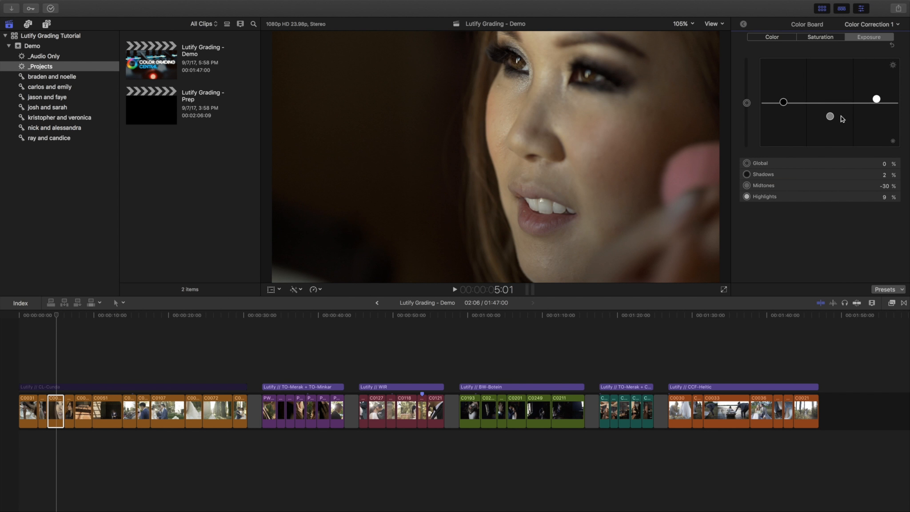
{"action": "left_click_drag", "start_coordinate": [834, 111], "coordinate": [835, 119]}
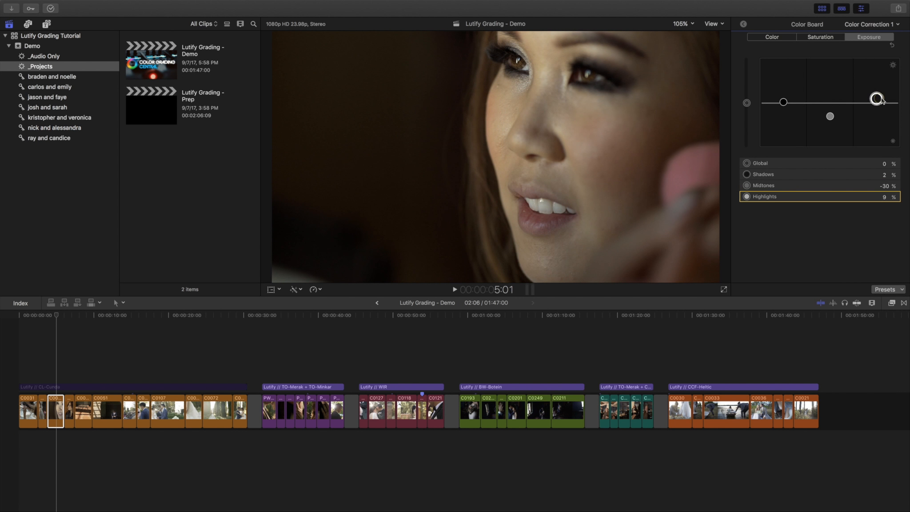
{"action": "left_click", "coordinate": [821, 37]}
{"action": "left_click", "coordinate": [788, 37]}
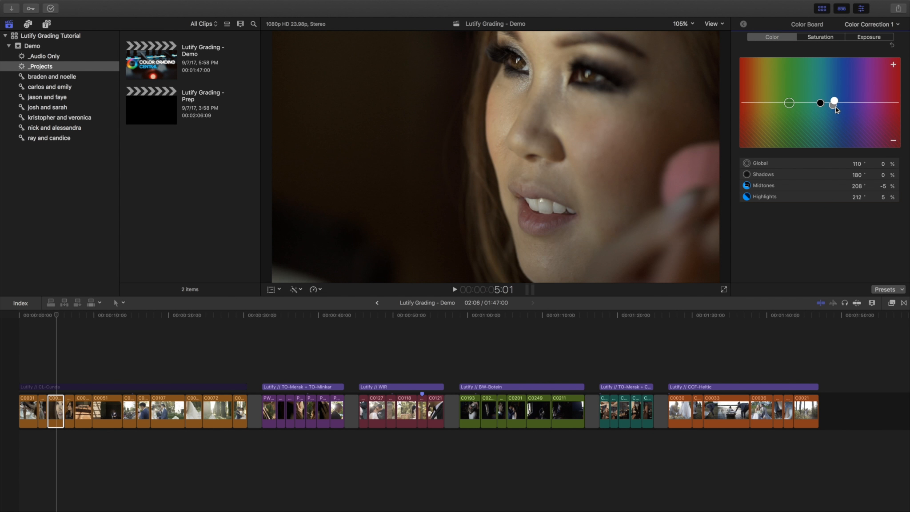
{"action": "left_click_drag", "start_coordinate": [836, 113], "coordinate": [835, 112]}
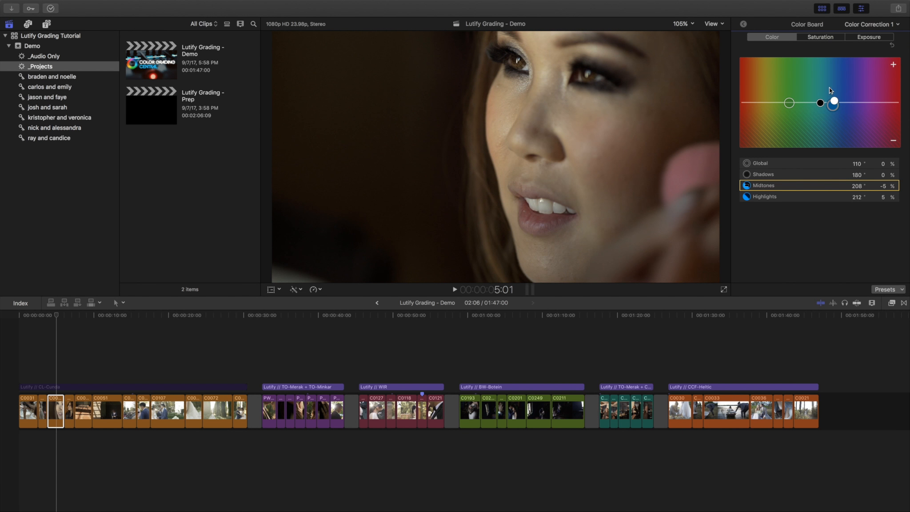
{"action": "left_click", "coordinate": [744, 24]}
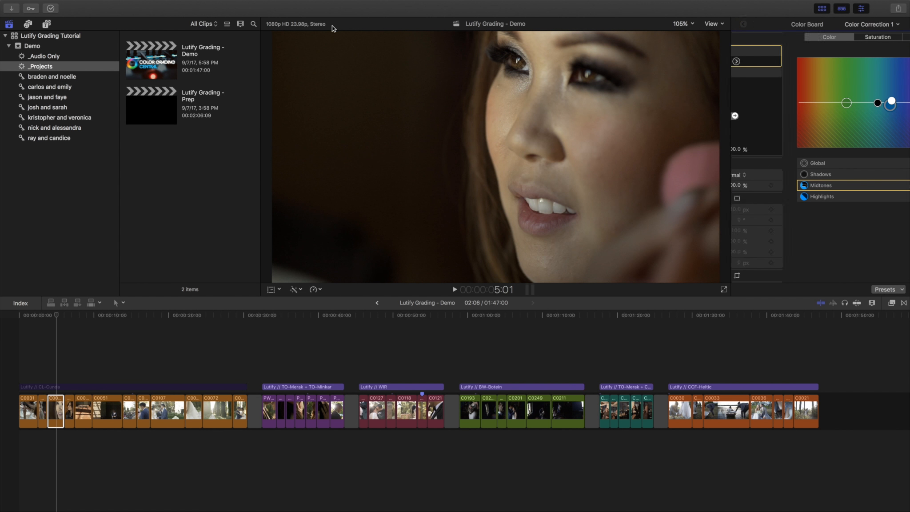
Show the video scopes beside the viewer in a wider area, with only the RGB Parade displayed
{"action": "key", "text": "ctrl+super+1"}
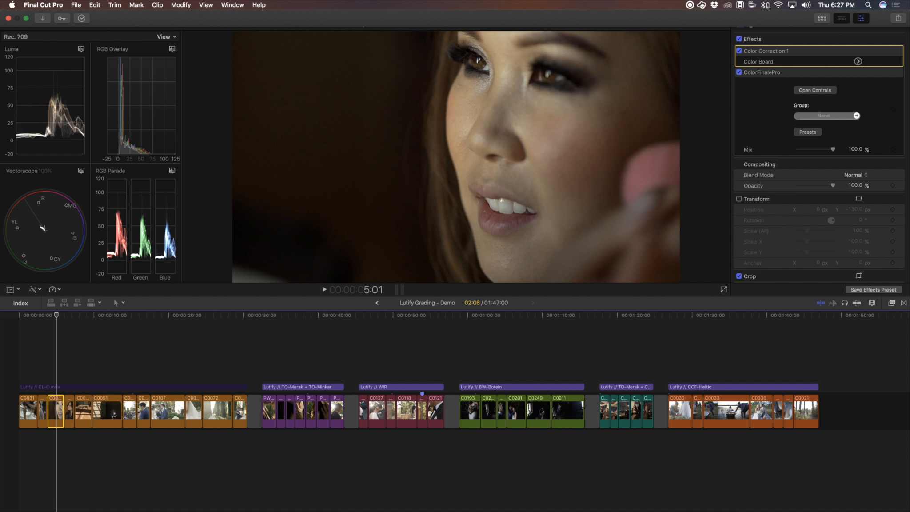
{"action": "left_click", "coordinate": [182, 116]}
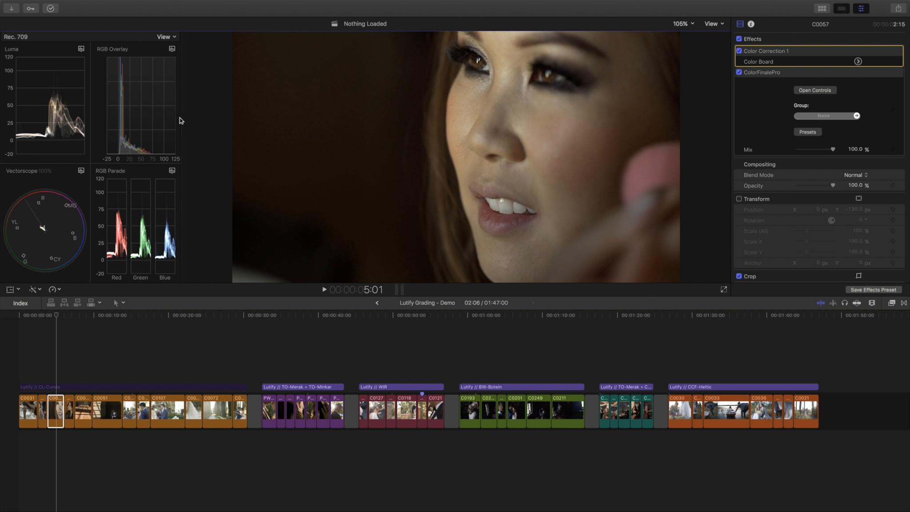
{"action": "left_click_drag", "start_coordinate": [180, 118], "coordinate": [196, 117]}
{"action": "left_click", "coordinate": [188, 38]}
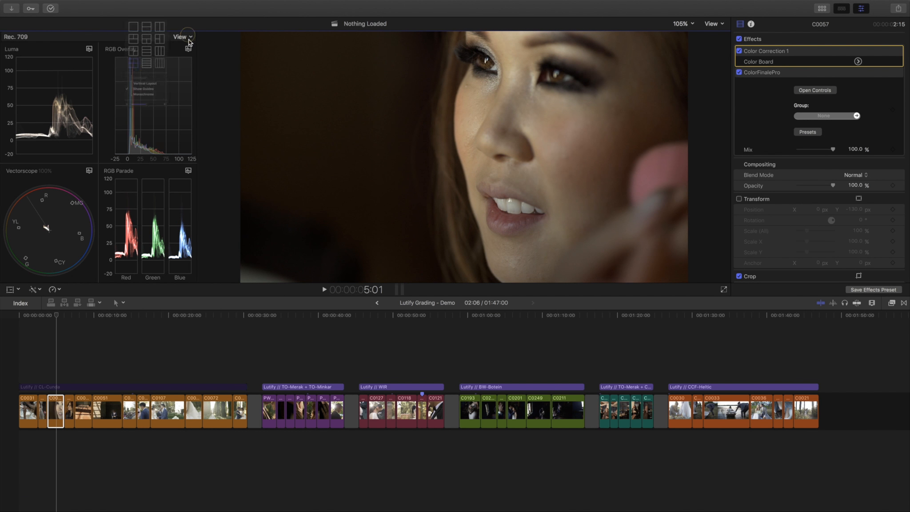
{"action": "left_click", "coordinate": [106, 20]}
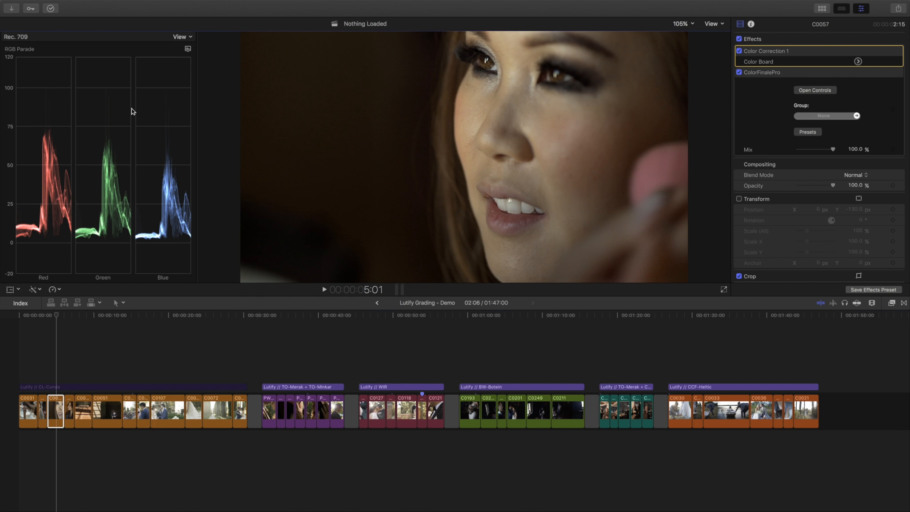
Scrub the wedding dress clip between 23:00 and 23:20 to examine its highlights in the RGB Parade
{"action": "left_click", "coordinate": [192, 316]}
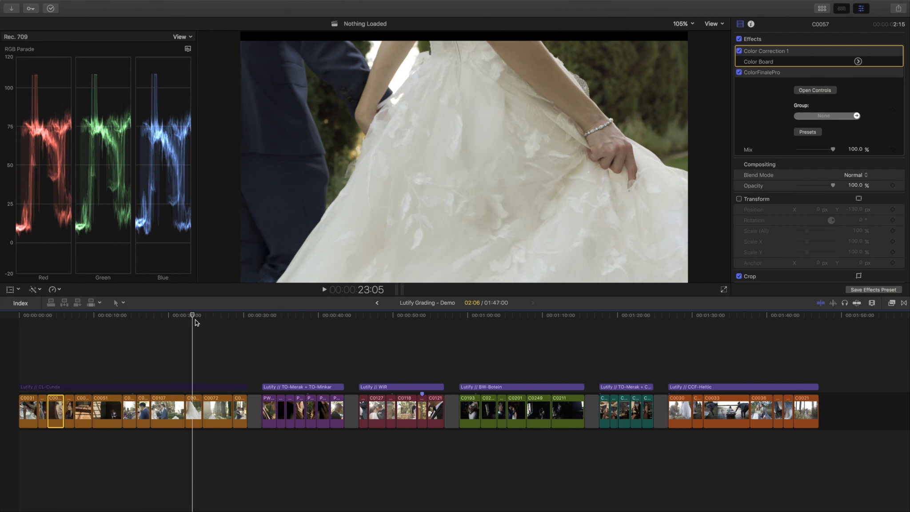
{"action": "left_click_drag", "start_coordinate": [195, 320], "coordinate": [192, 318]}
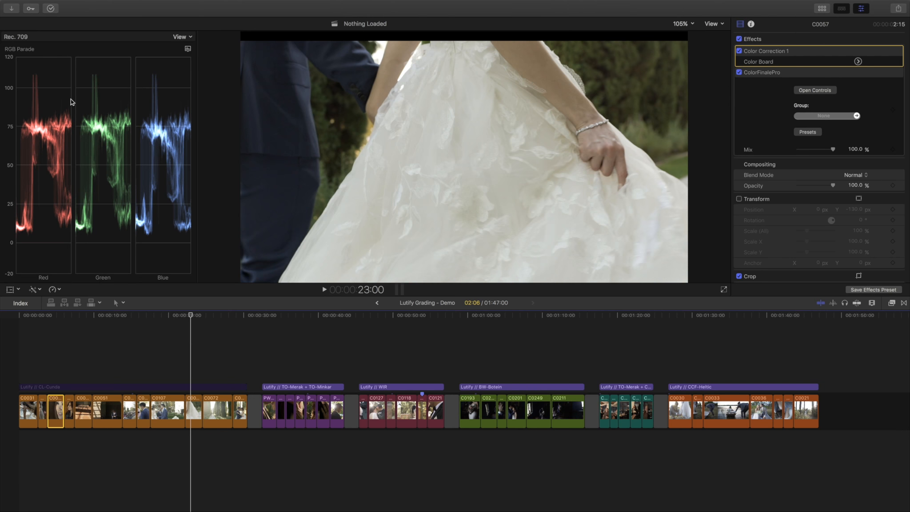
{"action": "left_click_drag", "start_coordinate": [127, 314], "coordinate": [199, 329]}
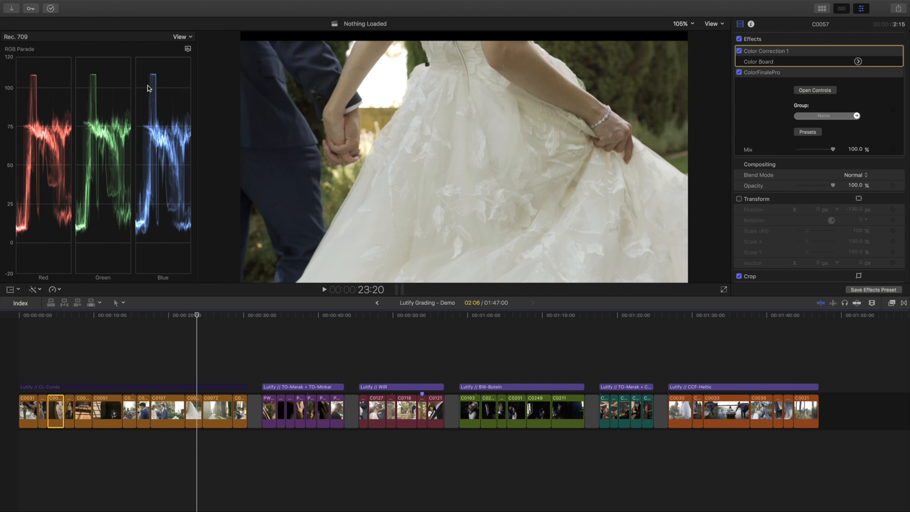
Select the wedding dress clip C0074 and lower the exposure highlights in its Color Correction 1 to -11%
{"action": "key", "text": "c"}
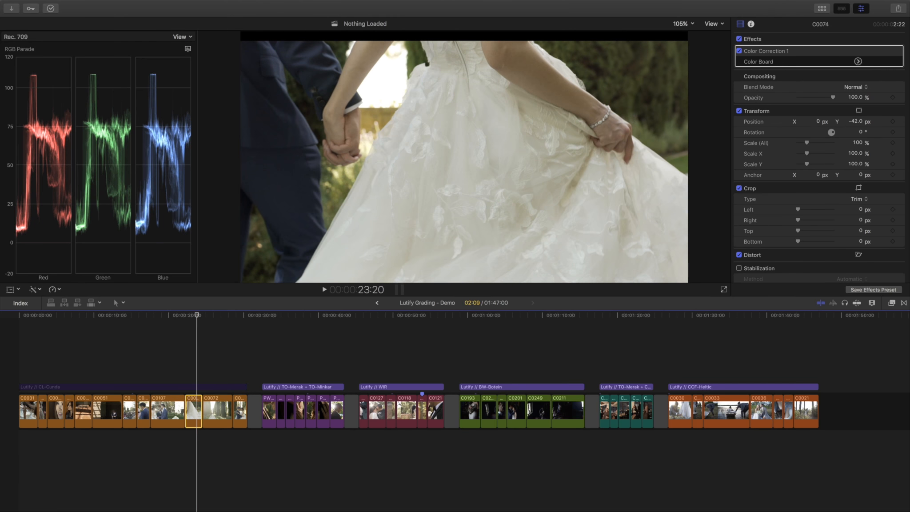
{"action": "left_click", "coordinate": [862, 62]}
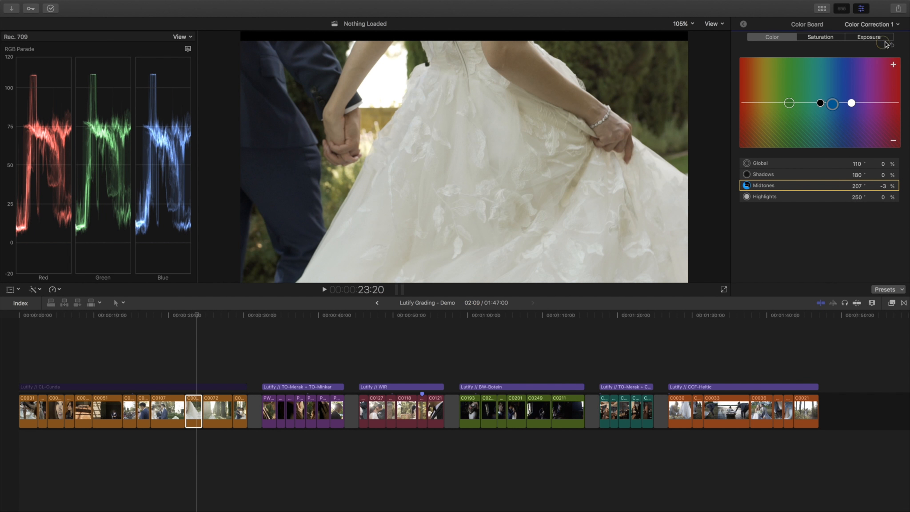
{"action": "left_click", "coordinate": [884, 38]}
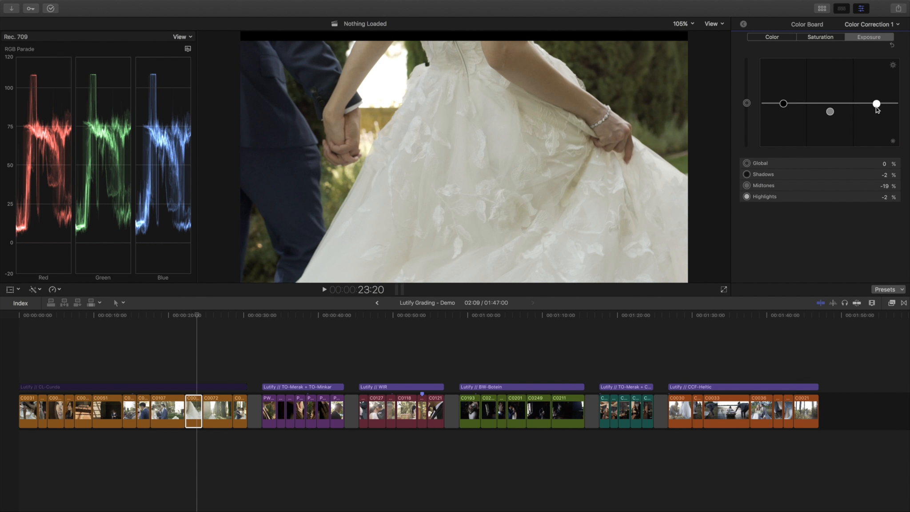
{"action": "left_click_drag", "start_coordinate": [876, 107], "coordinate": [877, 104]}
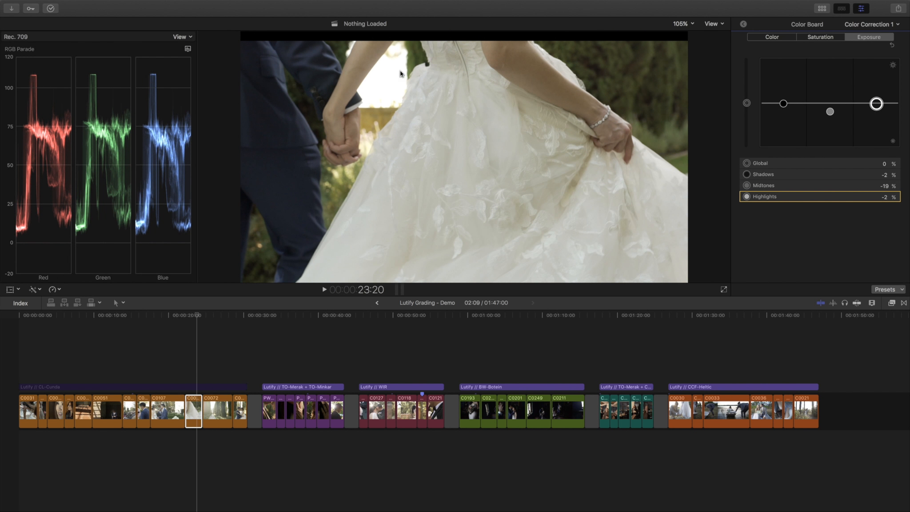
{"action": "left_click_drag", "start_coordinate": [879, 104], "coordinate": [879, 112]}
{"action": "key", "text": "super+z"}
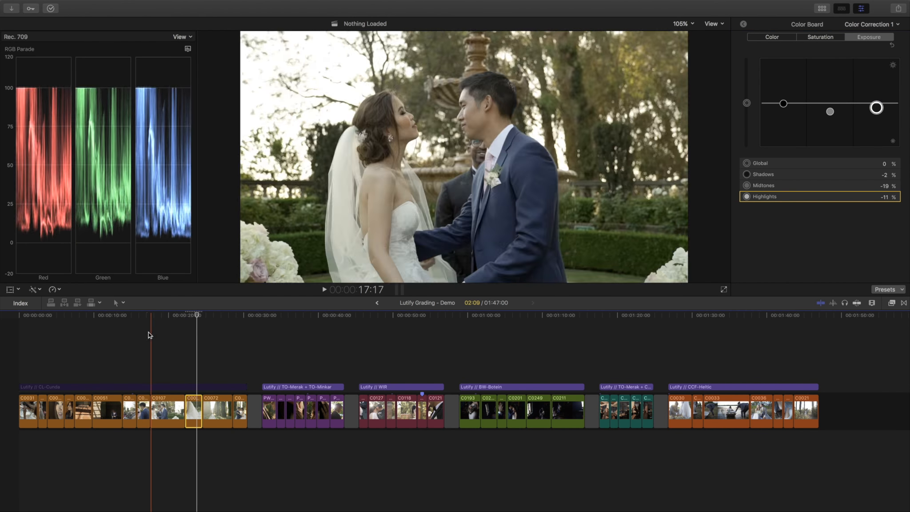
On clip C0031, shift the Color Correction 1 highlights color to 217° at -11% and review its exposure settings
{"action": "left_click", "coordinate": [35, 317]}
{"action": "left_click", "coordinate": [35, 414]}
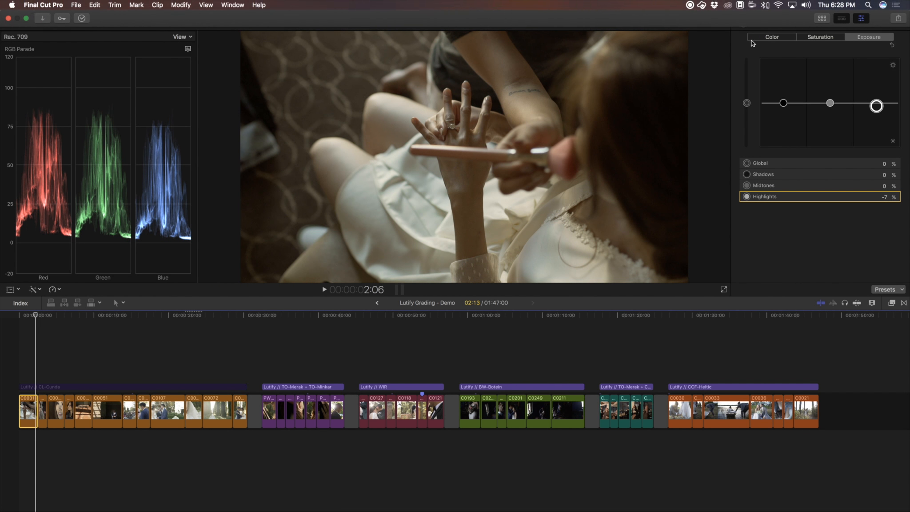
{"action": "left_click", "coordinate": [744, 27]}
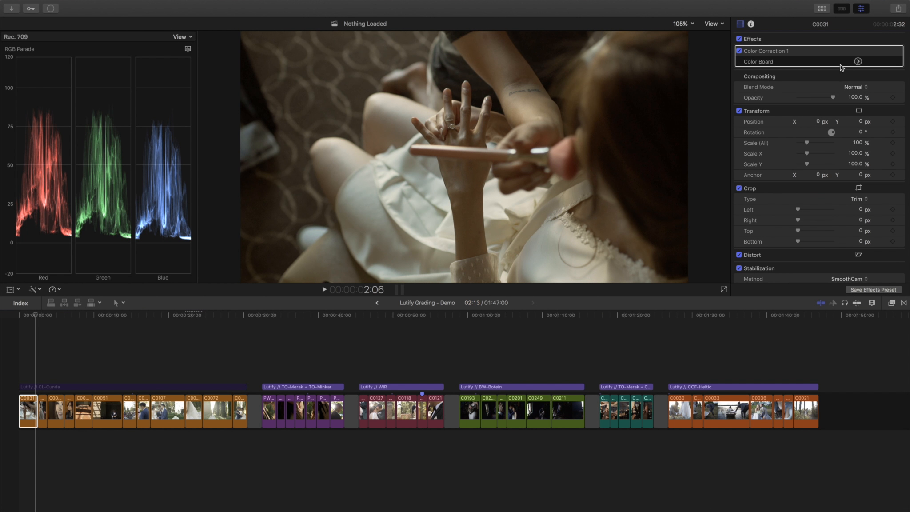
{"action": "left_click", "coordinate": [856, 63]}
{"action": "left_click", "coordinate": [772, 37]}
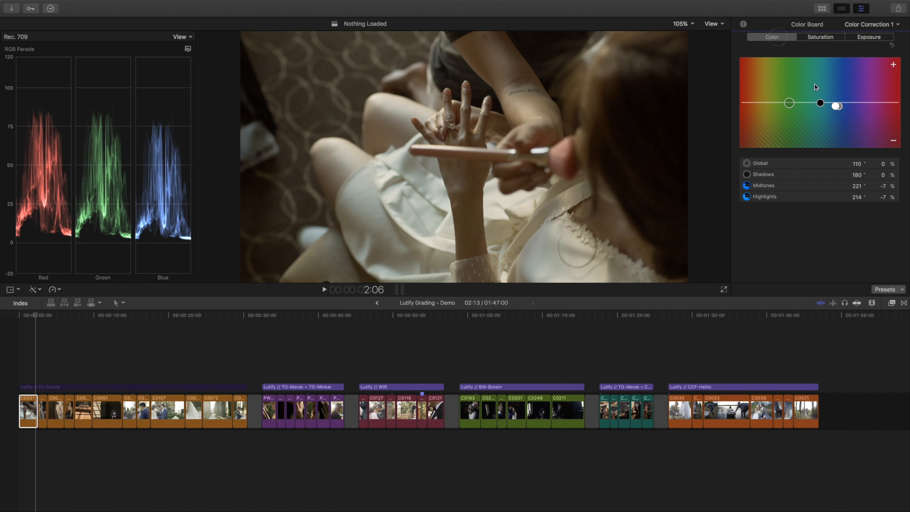
{"action": "left_click_drag", "start_coordinate": [838, 110], "coordinate": [840, 112]}
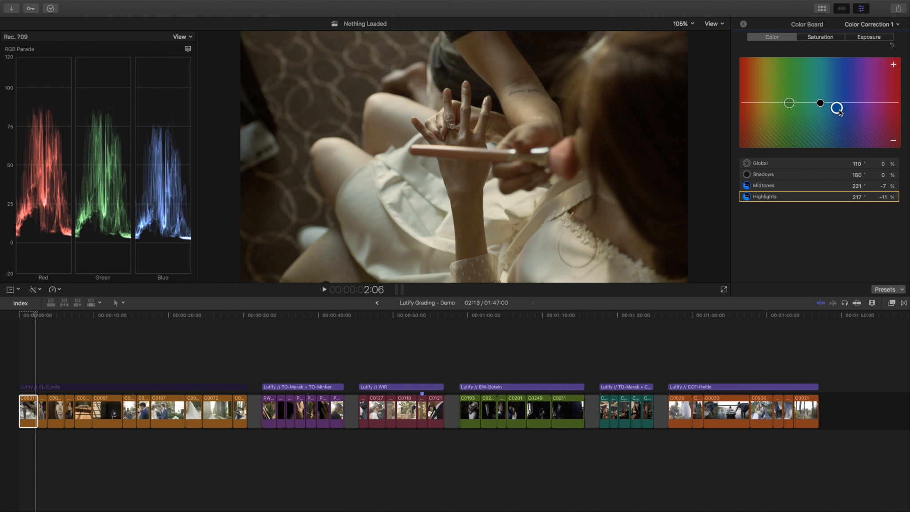
{"action": "left_click", "coordinate": [867, 37]}
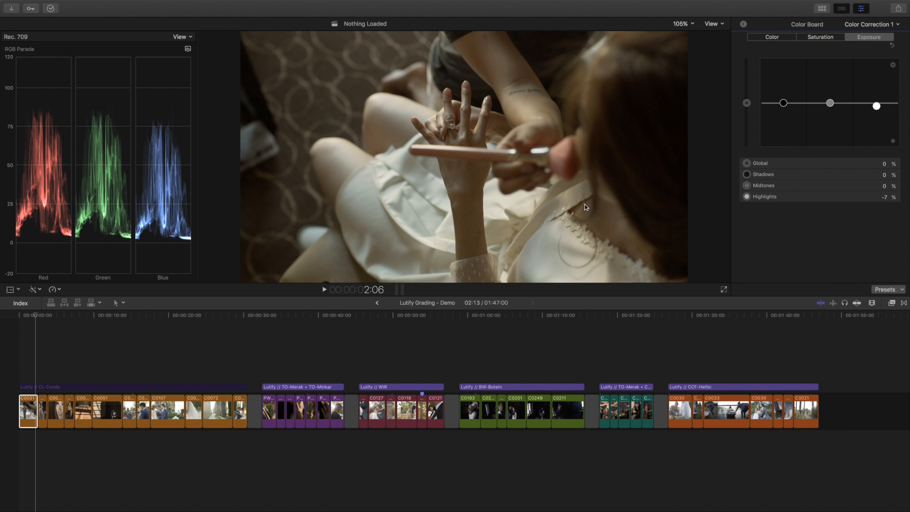
Enable the Lutify // CL-Cunda adjustment layer at 29:20 and open its ColorFinalePro controls clear of the viewer
{"action": "left_click", "coordinate": [46, 388]}
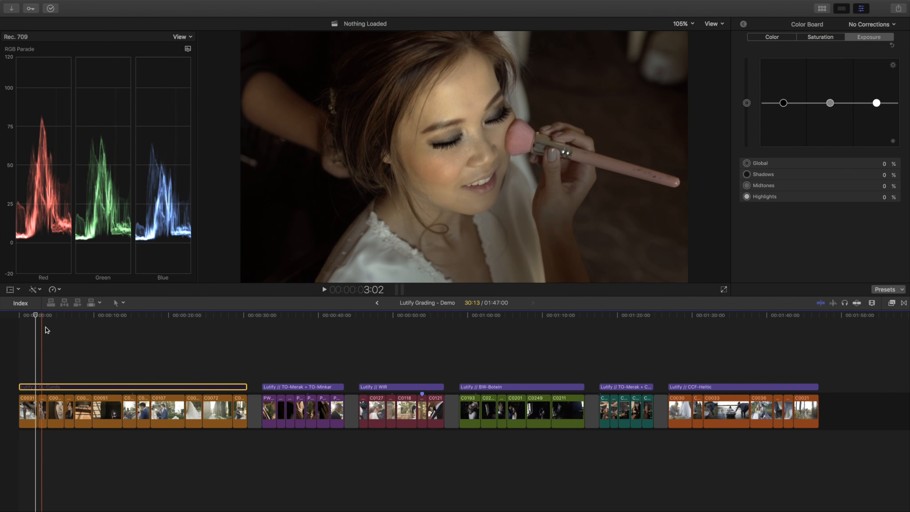
{"action": "left_click_drag", "start_coordinate": [47, 314], "coordinate": [246, 336]}
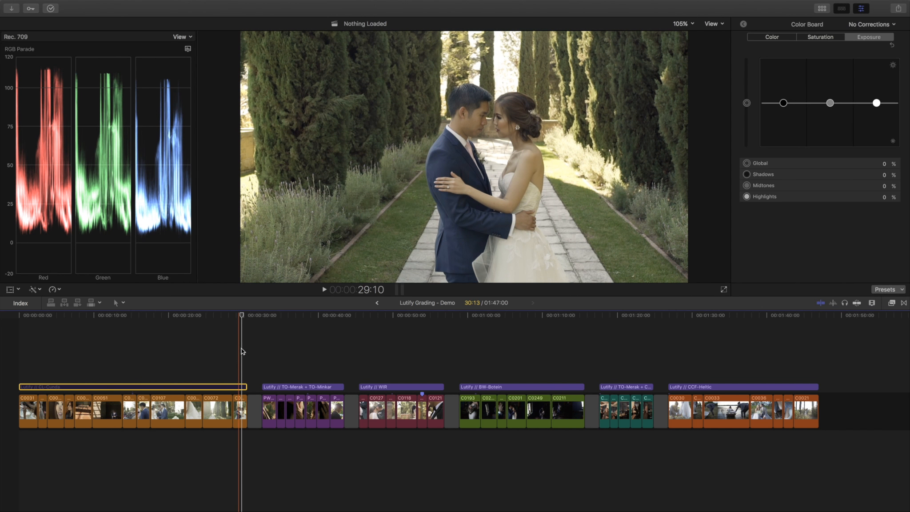
{"action": "key", "text": "v"}
{"action": "left_click", "coordinate": [746, 24]}
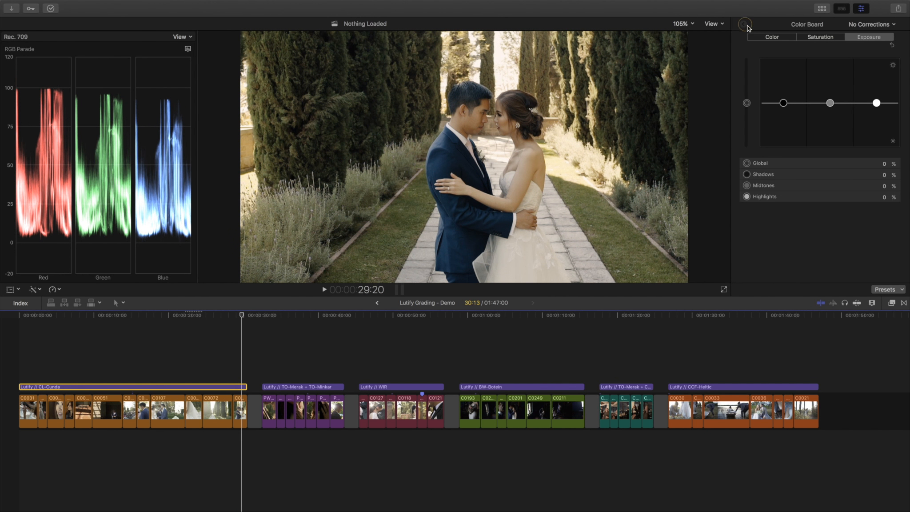
{"action": "left_click", "coordinate": [800, 69]}
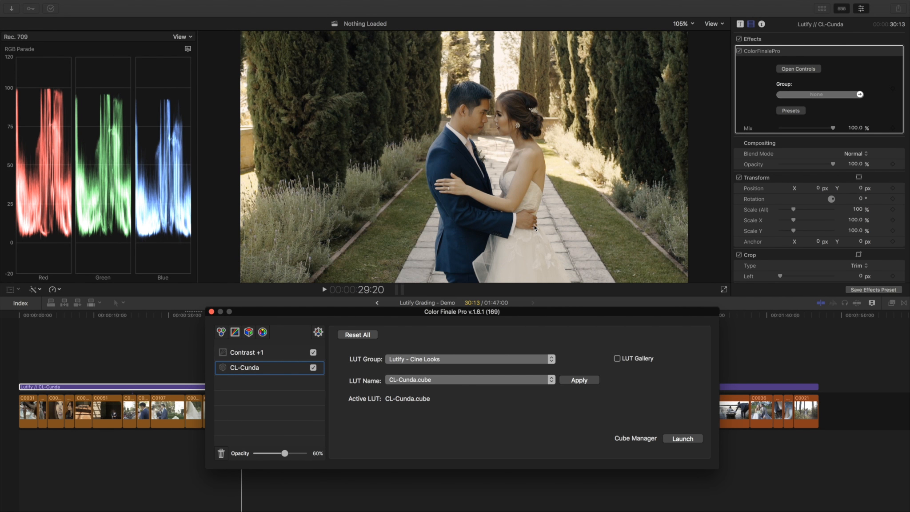
{"action": "left_click_drag", "start_coordinate": [420, 311], "coordinate": [428, 294]}
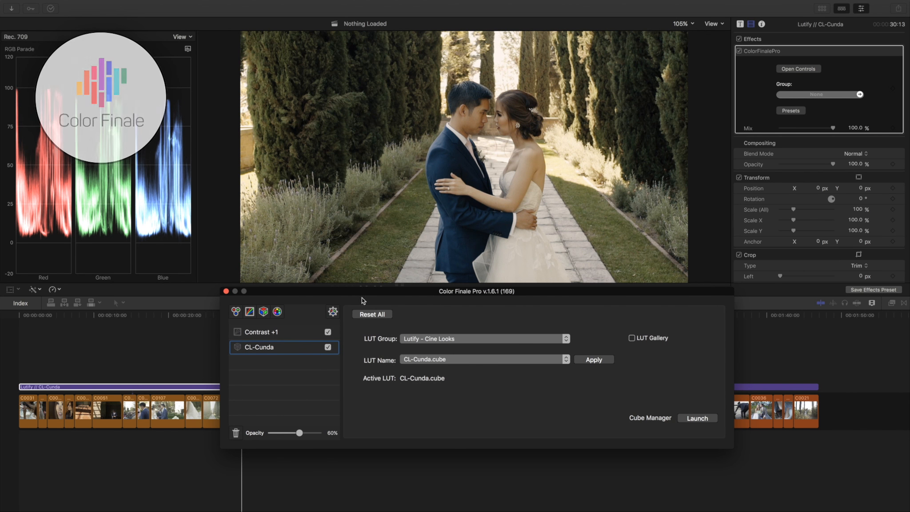
Add Color Wheels, Curves, LUT Utility and 6 Vectors layers to the Color Finale Pro layer stack
{"action": "left_click", "coordinate": [237, 311]}
{"action": "left_click", "coordinate": [249, 312]}
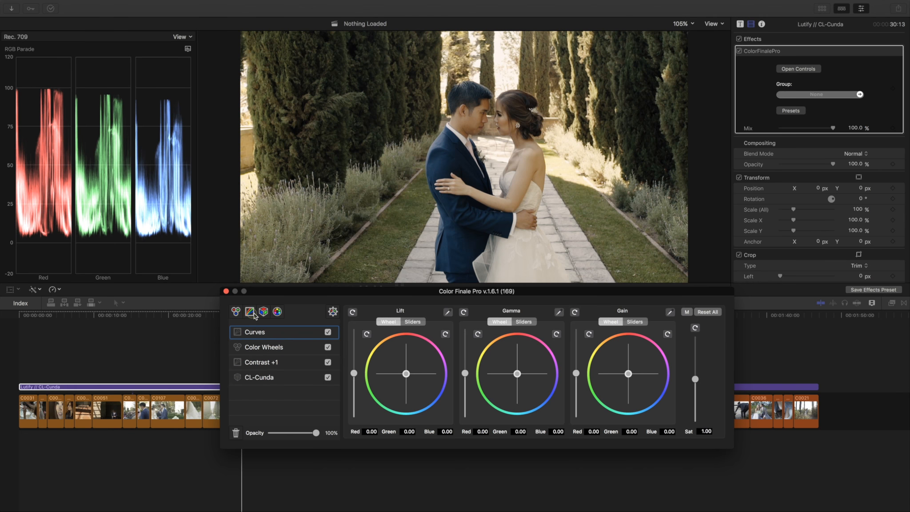
{"action": "left_click", "coordinate": [264, 312]}
{"action": "left_click", "coordinate": [274, 315]}
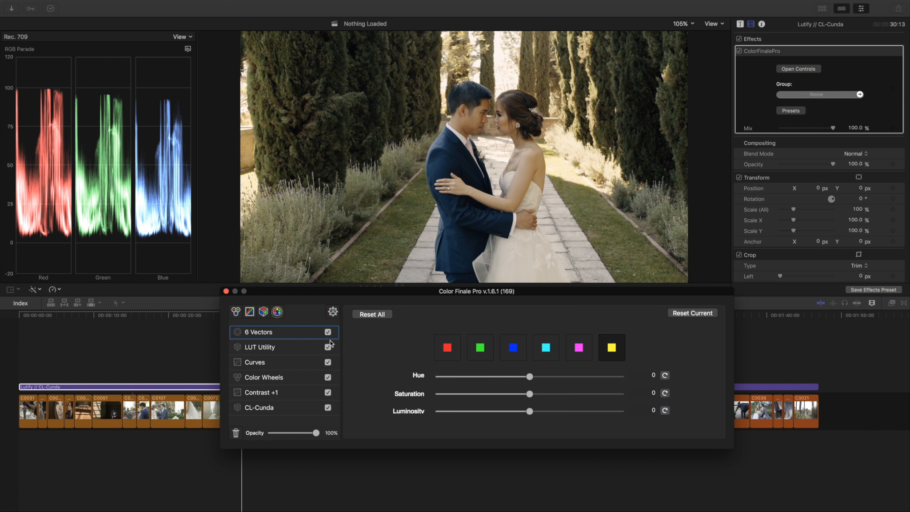
Delete the 6 Vectors, LUT Utility, Curves and Color Wheels layers, keeping Contrast +1 and CL-Cunda
{"action": "left_click", "coordinate": [236, 431]}
{"action": "left_click", "coordinate": [236, 432]}
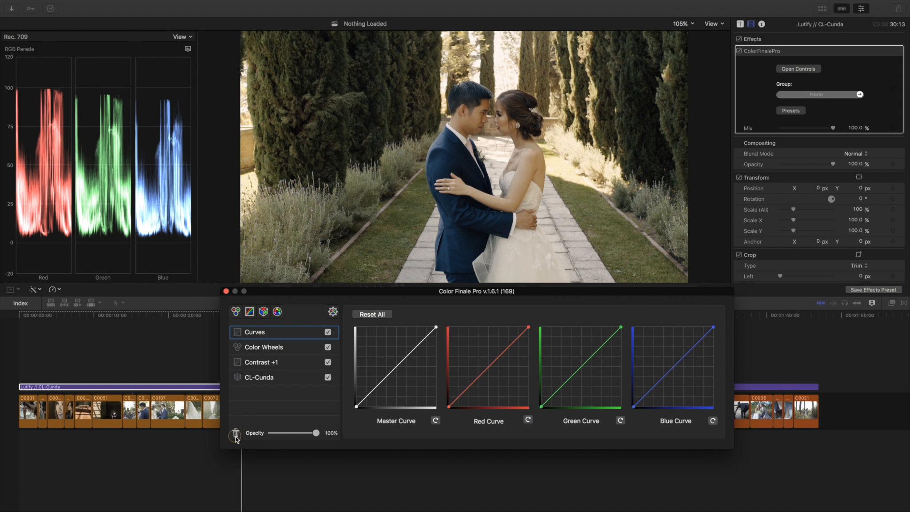
{"action": "left_click", "coordinate": [236, 433]}
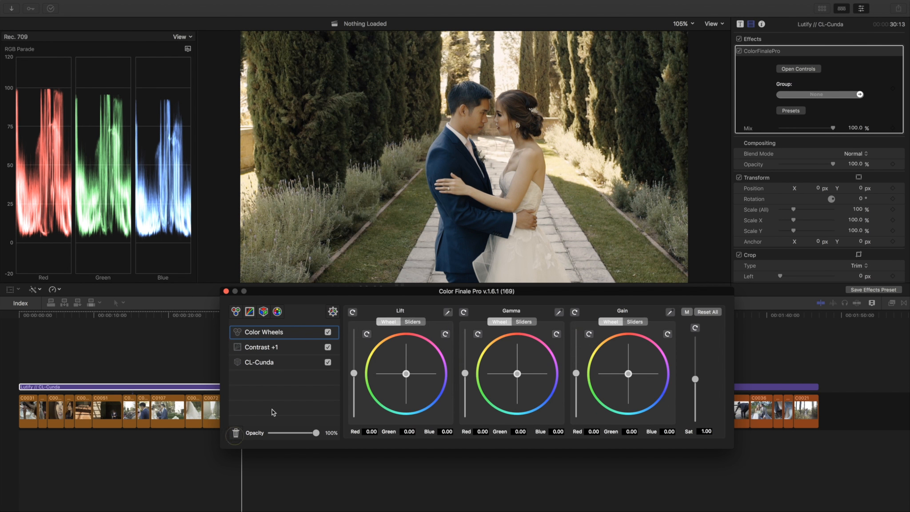
{"action": "left_click", "coordinate": [235, 432]}
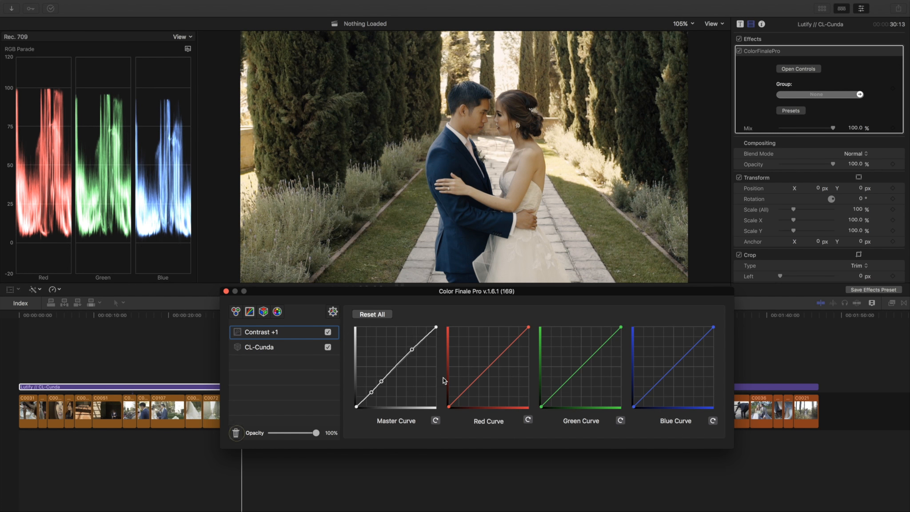
On the CL-Cunda layer, choose CL-Cunda.cube from the Lutify - Cine Looks LUT group
{"action": "left_click", "coordinate": [815, 319]}
{"action": "left_click_drag", "start_coordinate": [479, 295], "coordinate": [477, 297]}
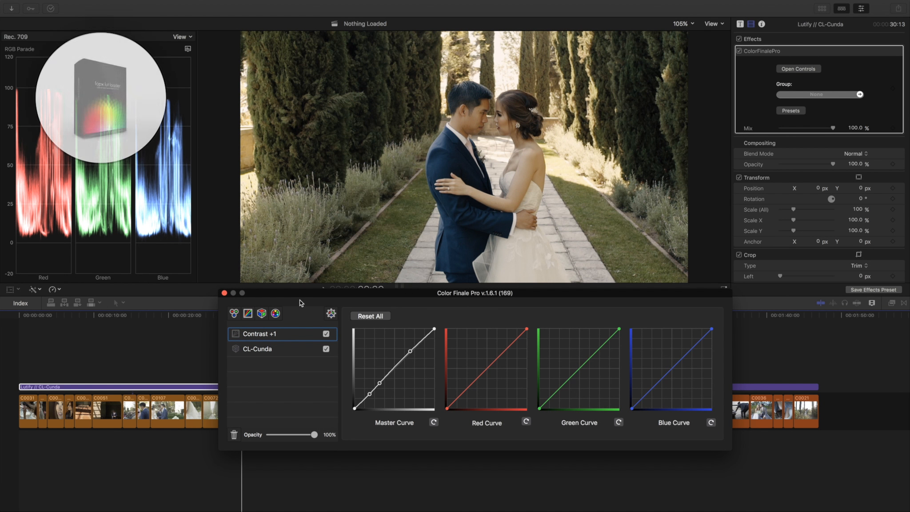
{"action": "left_click_drag", "start_coordinate": [301, 294], "coordinate": [300, 293]}
{"action": "left_click", "coordinate": [299, 346]}
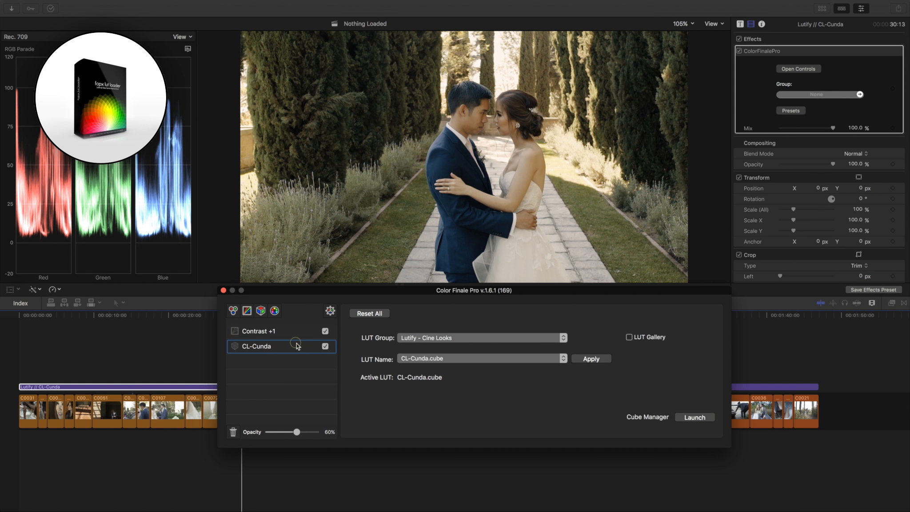
{"action": "left_click", "coordinate": [436, 337]}
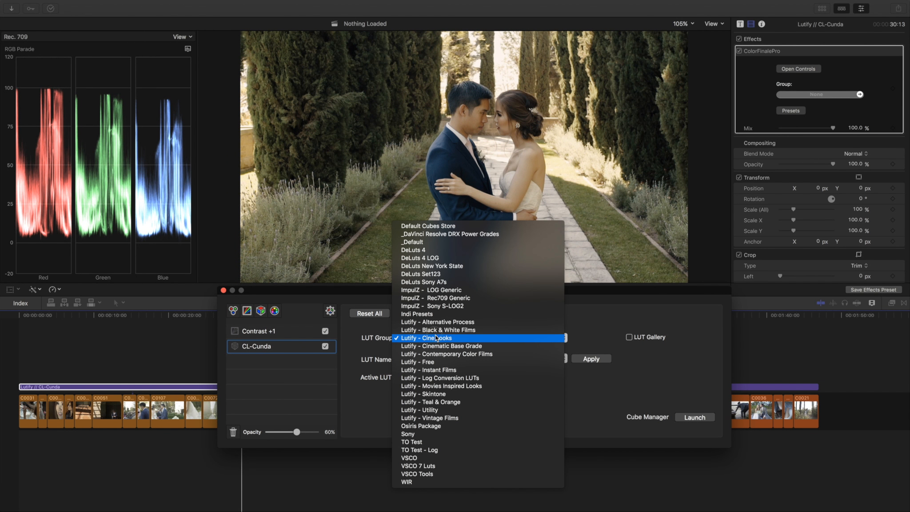
{"action": "left_click", "coordinate": [455, 341]}
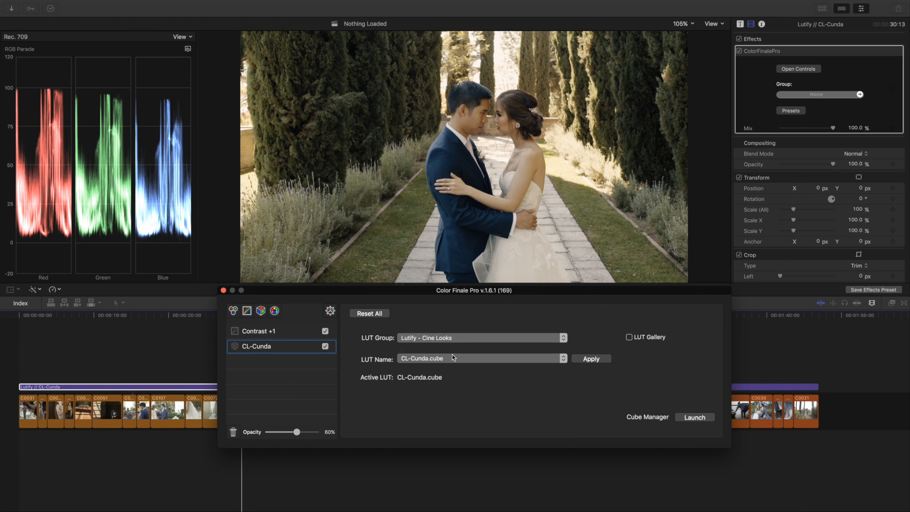
{"action": "left_click", "coordinate": [453, 354]}
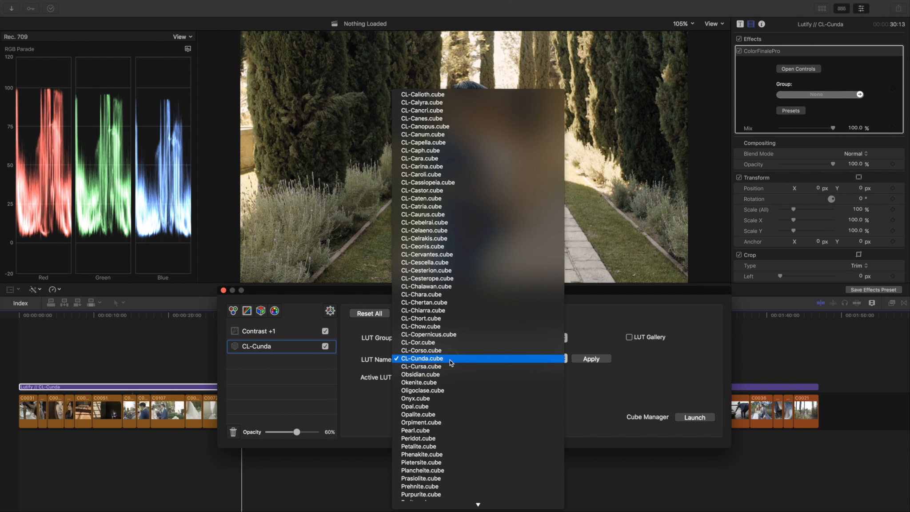
{"action": "left_click", "coordinate": [452, 360]}
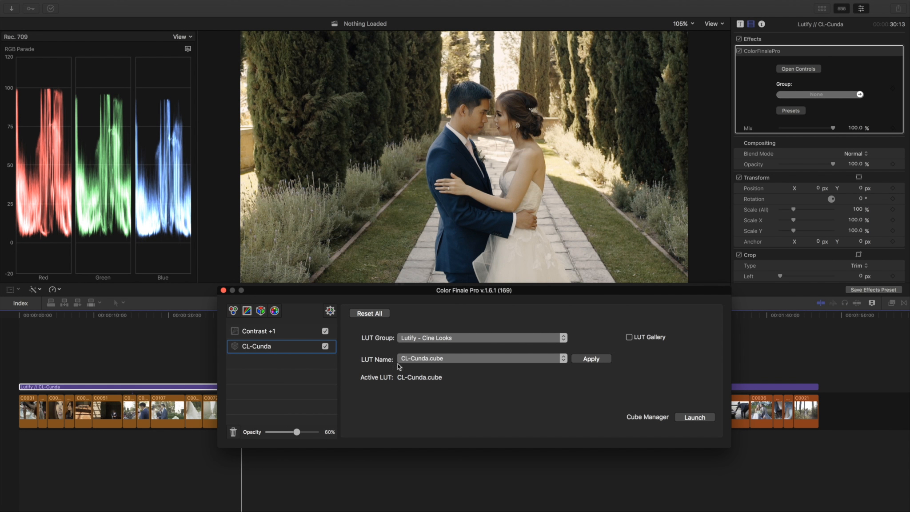
Compare the image with the CL-Cunda LUT layer off and on, keeping the layer at 60% opacity
{"action": "left_click", "coordinate": [325, 346]}
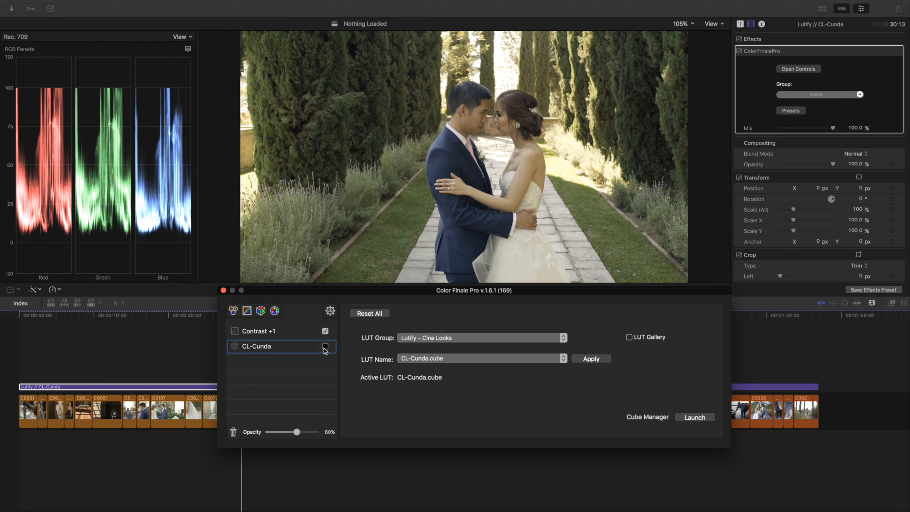
{"action": "left_click", "coordinate": [325, 346]}
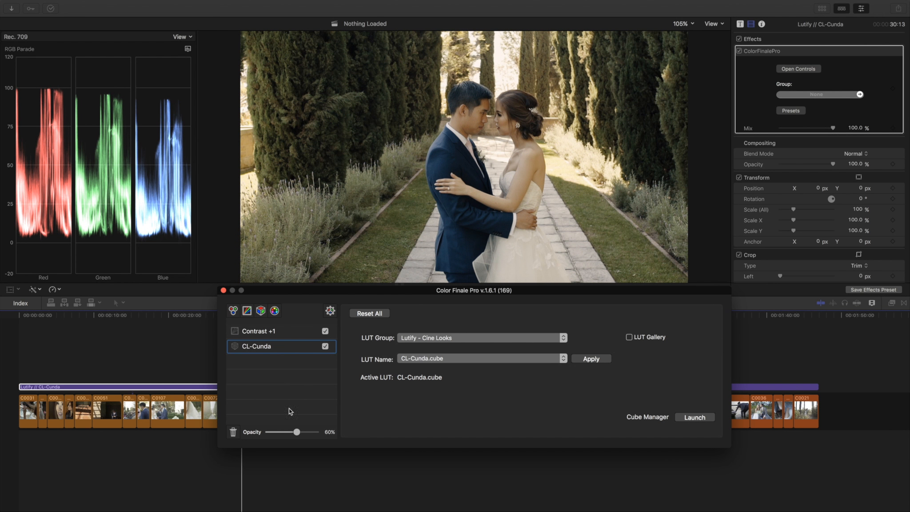
{"action": "mouse_move", "coordinate": [300, 436]}
{"action": "left_mouse_down"}
{"action": "mouse_move", "coordinate": [272, 434]}
{"action": "mouse_move", "coordinate": [315, 434]}
{"action": "mouse_move", "coordinate": [297, 431]}
{"action": "left_mouse_up"}
Review the Contrast +1 layer's Master Curve, compare the image with that layer off and on, and close the Color Finale Pro controls
{"action": "left_click", "coordinate": [314, 331]}
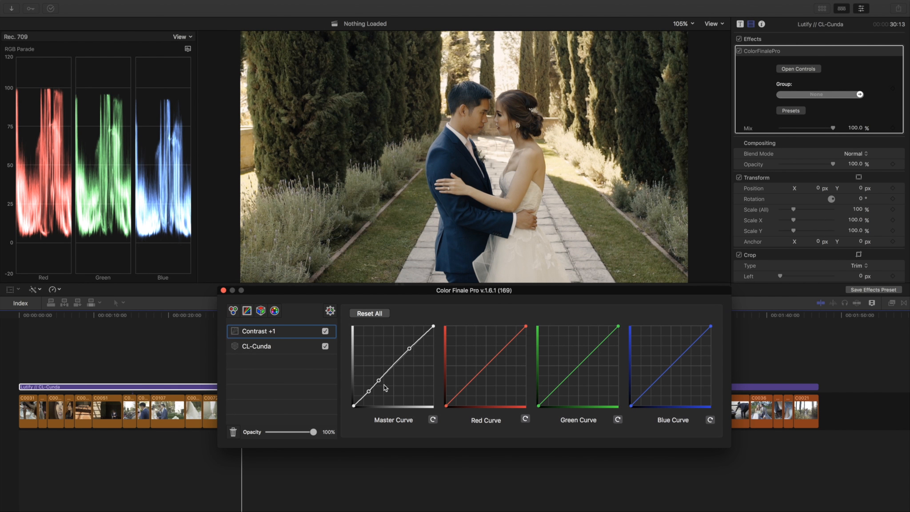
{"action": "mouse_move", "coordinate": [410, 349]}
{"action": "left_mouse_down"}
{"action": "mouse_move", "coordinate": [412, 357]}
{"action": "mouse_move", "coordinate": [409, 349]}
{"action": "left_mouse_up"}
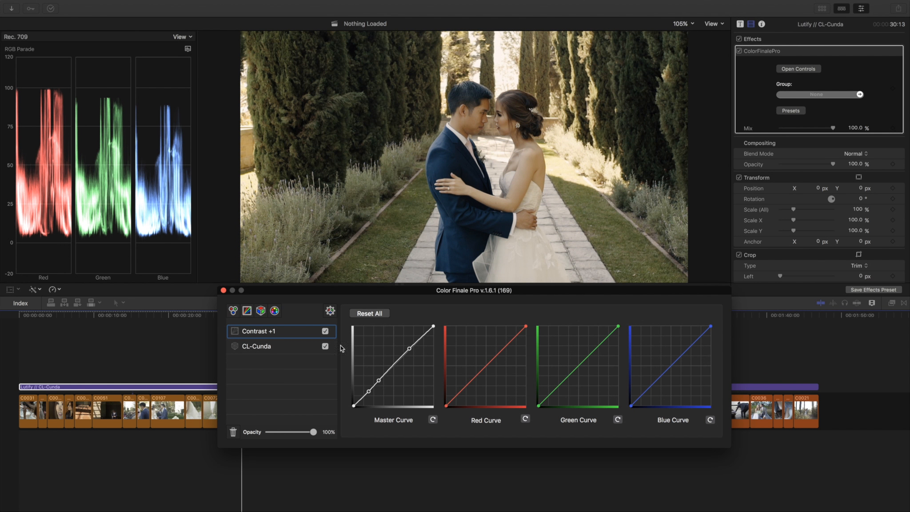
{"action": "left_click", "coordinate": [325, 331]}
{"action": "left_click", "coordinate": [326, 331]}
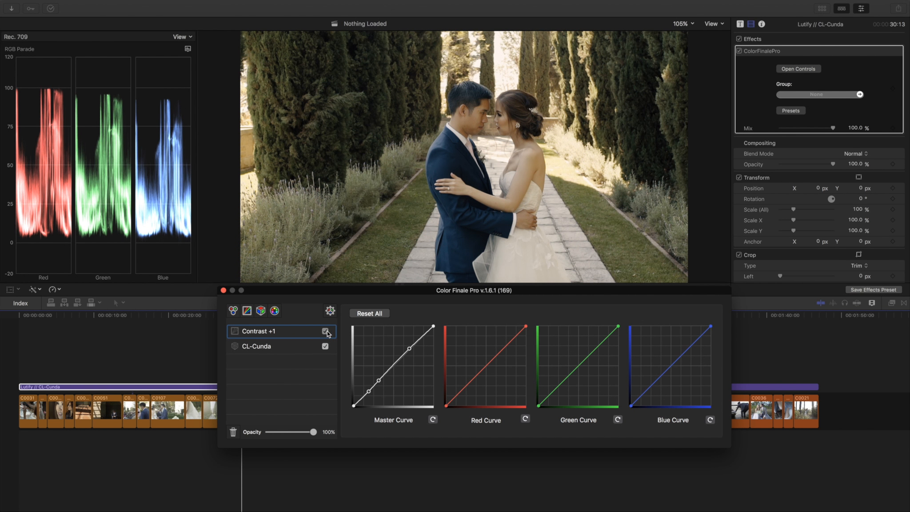
{"action": "left_click", "coordinate": [325, 332]}
{"action": "left_click", "coordinate": [326, 332]}
{"action": "left_click", "coordinate": [223, 290]}
Compare the ceremony shot at 18:08 with the Lutify // CL-Cunda layer disabled and enabled, and play the sequence from the beginning
{"action": "left_click_drag", "start_coordinate": [241, 317], "coordinate": [158, 323]}
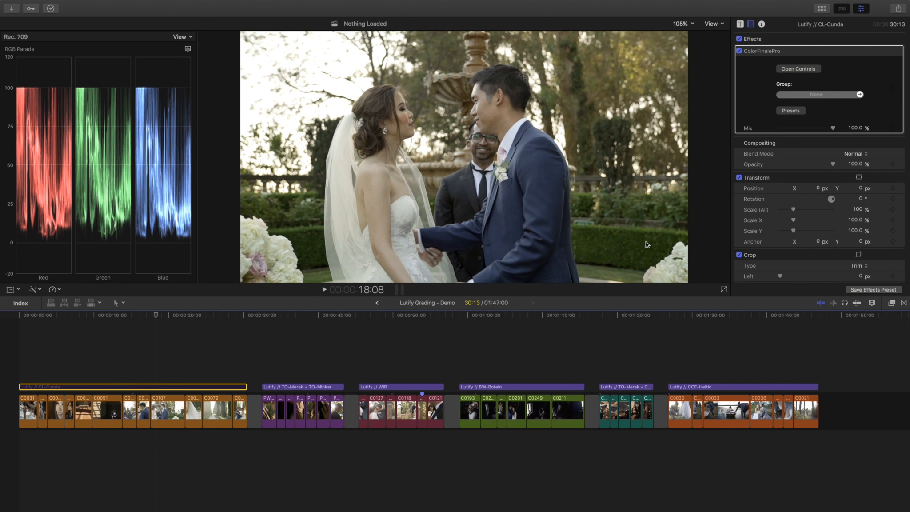
{"action": "key", "text": "v"}
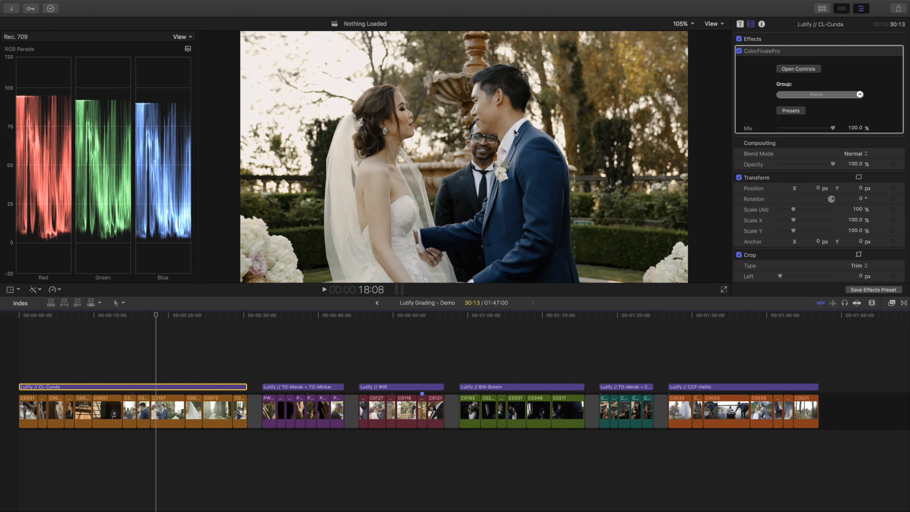
{"action": "left_click_drag", "start_coordinate": [154, 315], "coordinate": [19, 318]}
{"action": "key", "text": "space"}
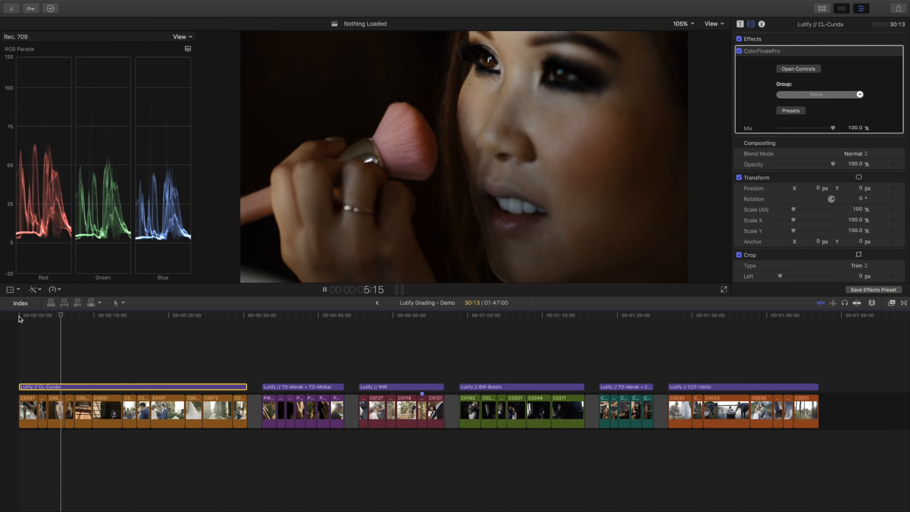
Compare the shot at 6:17 with the Lutify // CL-Cunda adjustment layer disabled and enabled
{"action": "left_click", "coordinate": [151, 314]}
{"action": "left_click_drag", "start_coordinate": [125, 316], "coordinate": [72, 329]}
{"action": "key", "text": "v"}
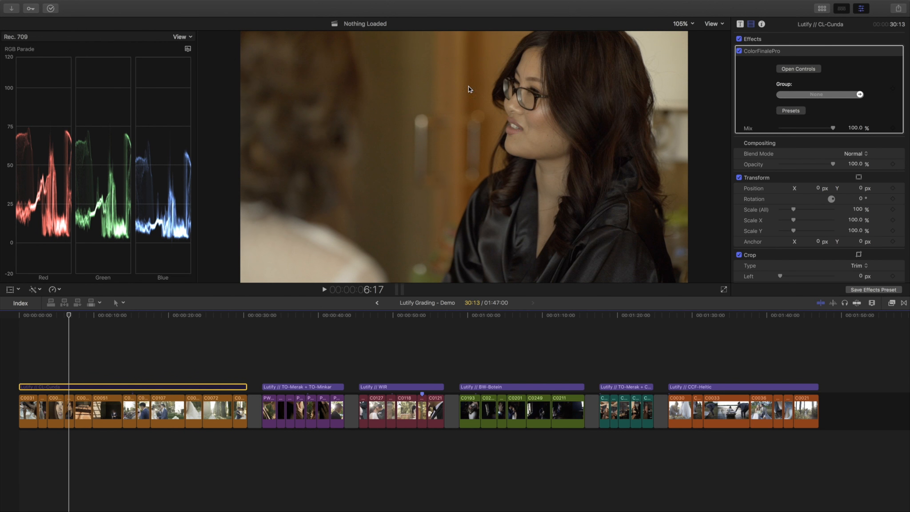
{"action": "key", "text": "v"}
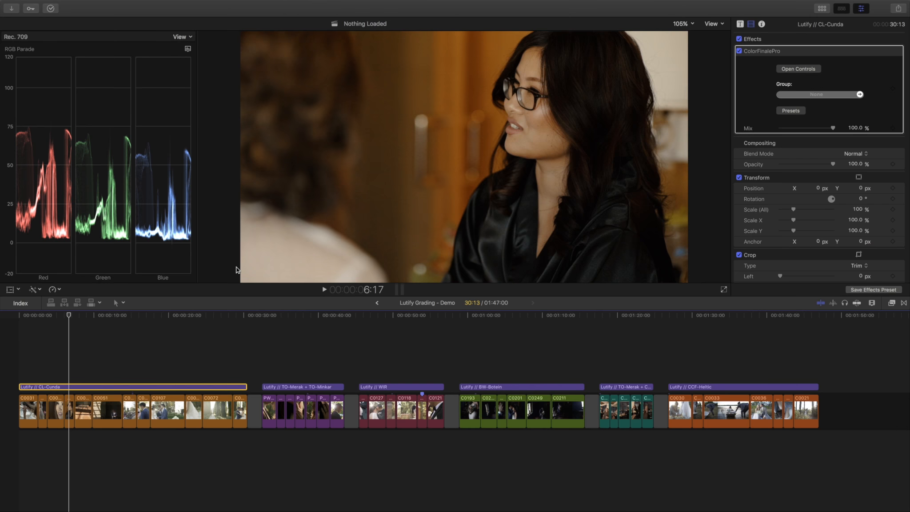
Compare the couple's close-up around 34:00 with the Lutify // TO-Merak + TO-Minkar adjustment layer disabled and enabled
{"action": "left_click", "coordinate": [259, 315]}
{"action": "left_click_drag", "start_coordinate": [261, 318], "coordinate": [254, 319]}
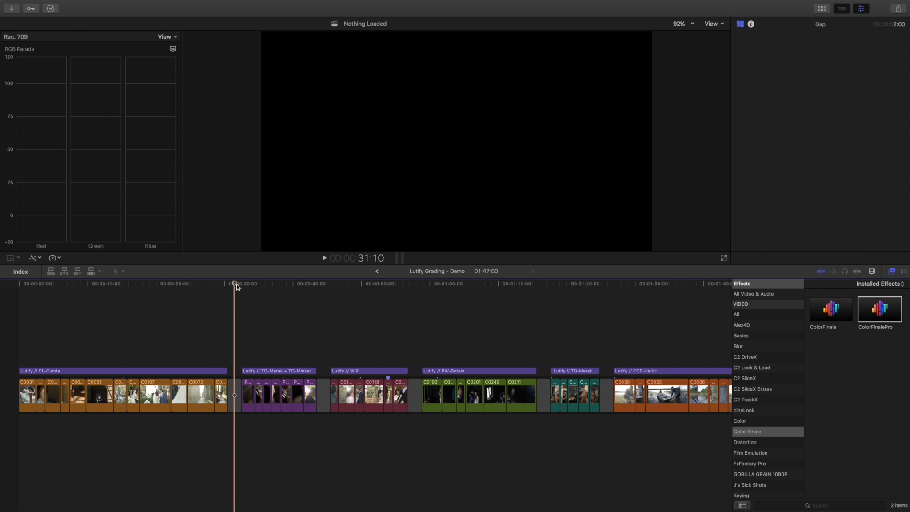
{"action": "mouse_move", "coordinate": [237, 285]}
{"action": "left_mouse_down"}
{"action": "mouse_move", "coordinate": [297, 285]}
{"action": "mouse_move", "coordinate": [254, 285]}
{"action": "left_mouse_up"}
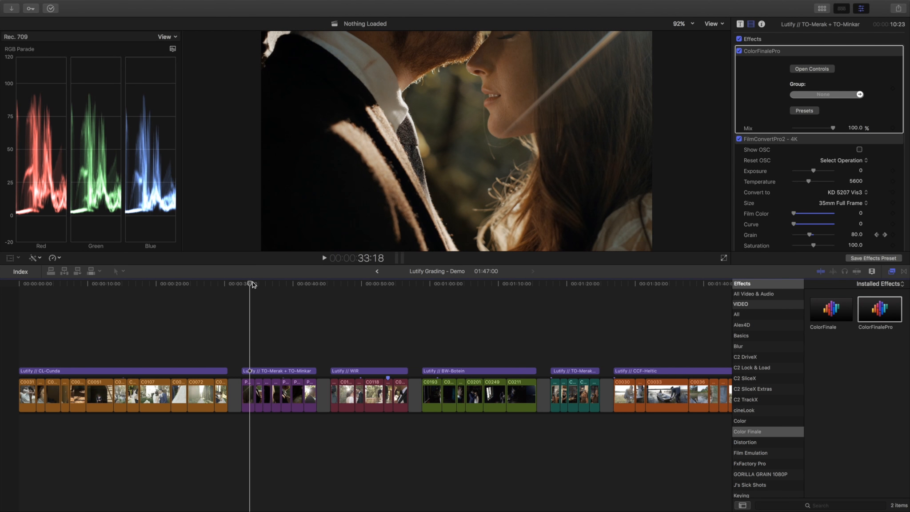
{"action": "key", "text": "v"}
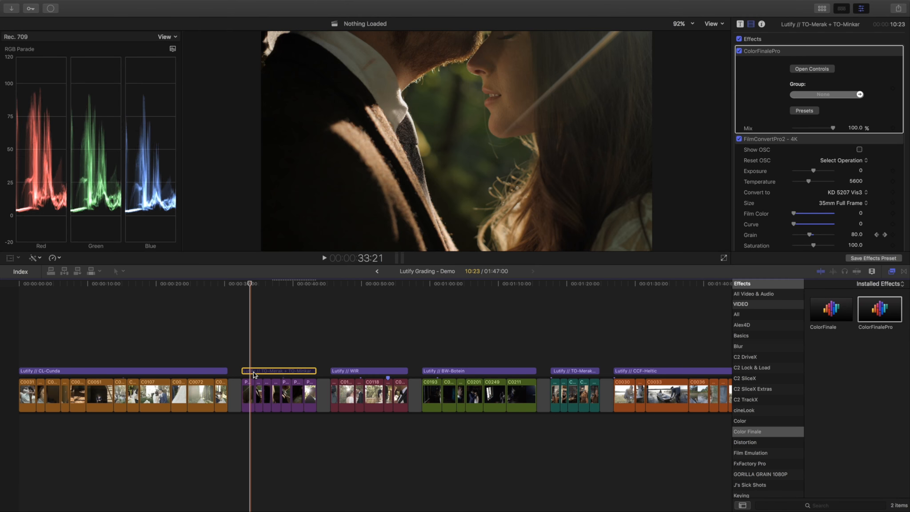
{"action": "mouse_move", "coordinate": [254, 282]}
{"action": "left_mouse_down"}
{"action": "mouse_move", "coordinate": [304, 284]}
{"action": "mouse_move", "coordinate": [255, 288]}
{"action": "left_mouse_up"}
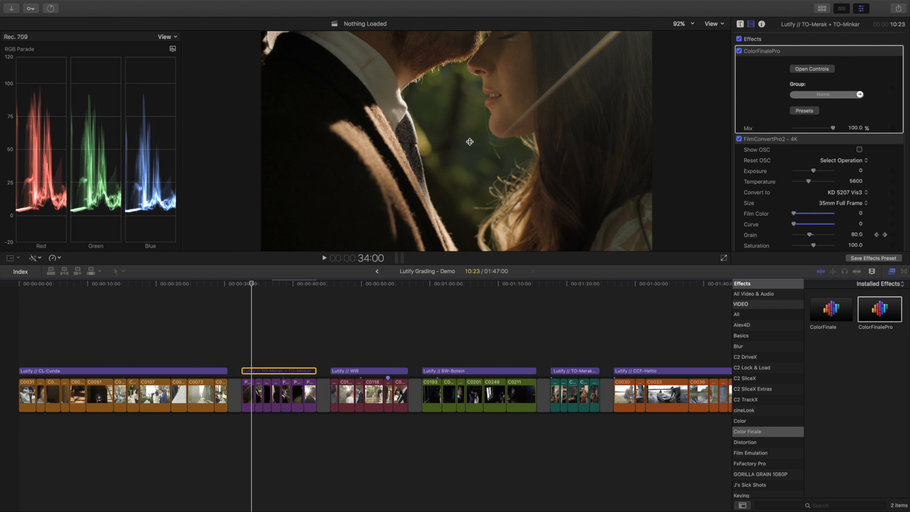
{"action": "mouse_move", "coordinate": [252, 284]}
{"action": "left_mouse_down"}
{"action": "mouse_move", "coordinate": [283, 286]}
{"action": "mouse_move", "coordinate": [257, 286]}
{"action": "left_mouse_up"}
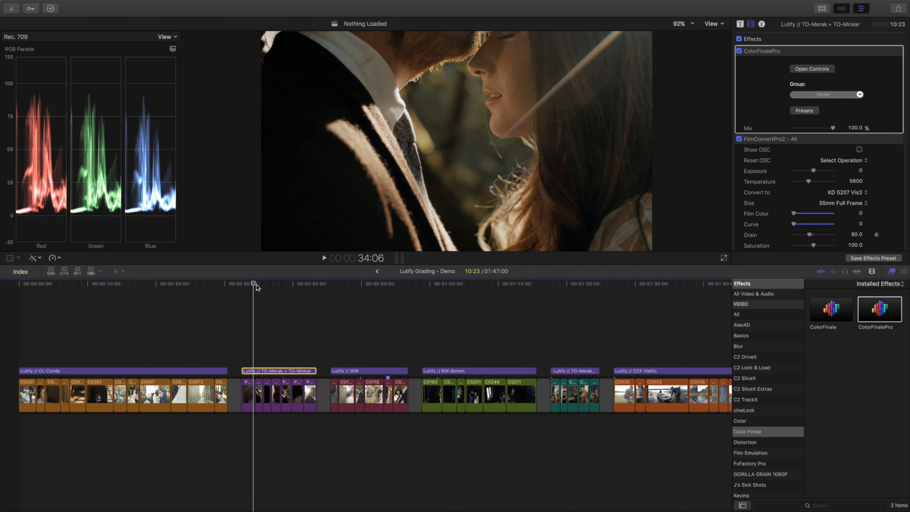